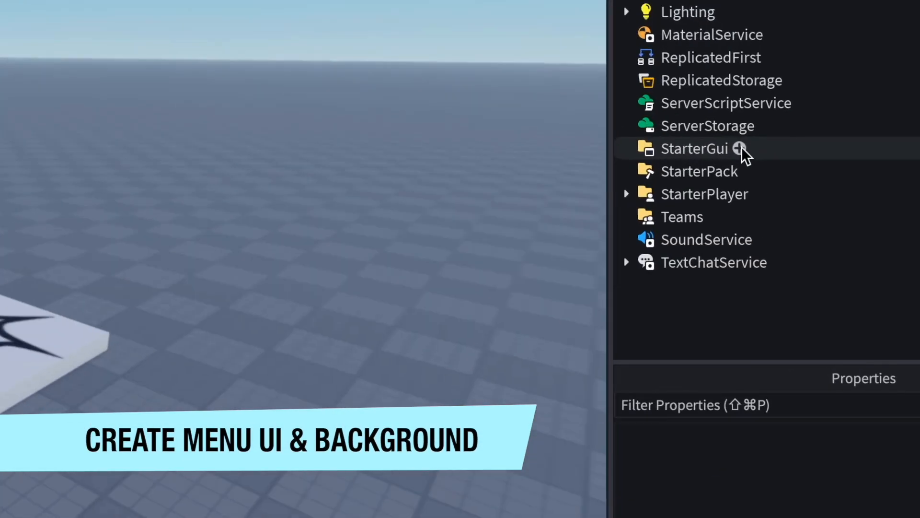
# Add a ScreenGui to StarterGui and insert a Frame inside it
pyautogui.click(746, 152)
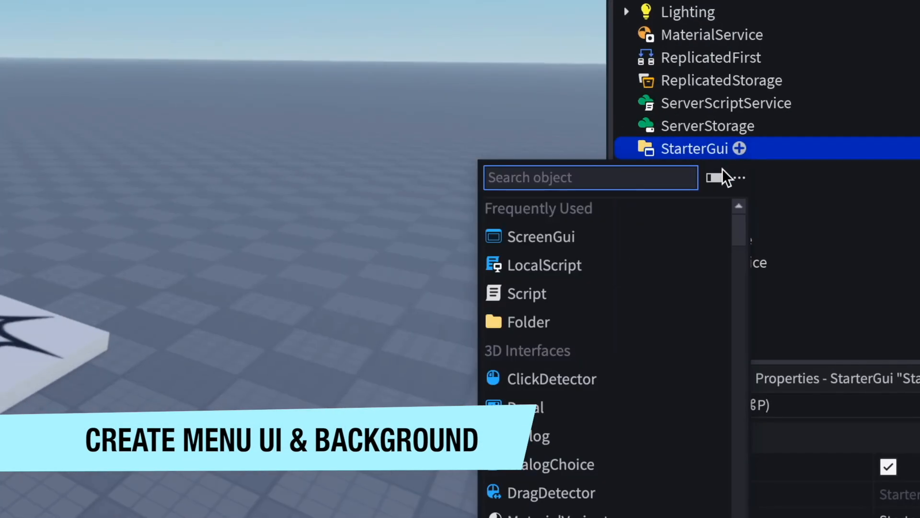
pyautogui.click(580, 238)
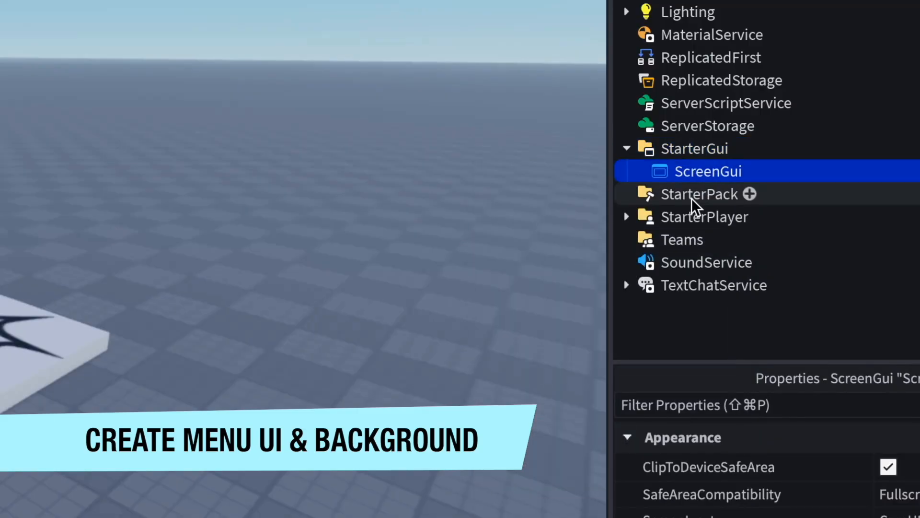
pyautogui.click(753, 172)
pyautogui.click(618, 261)
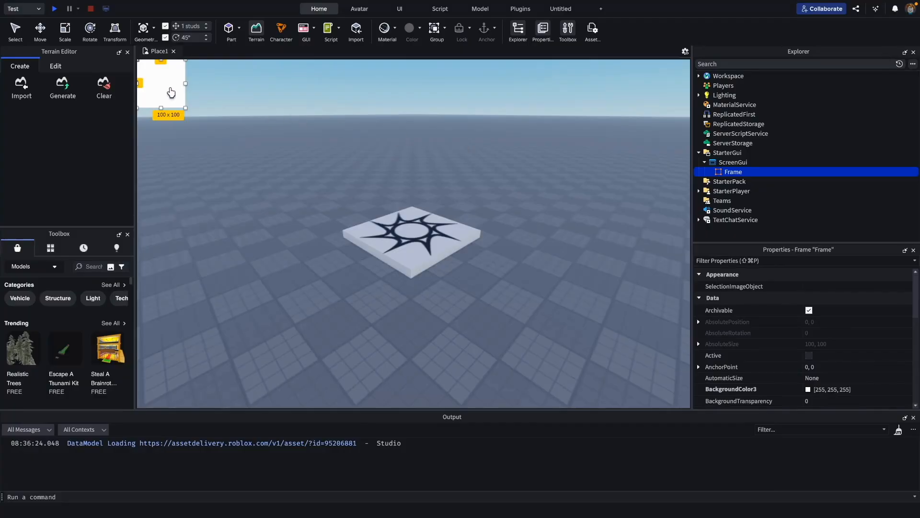
# Insert a TextButton into the Frame and duplicate it twice to make three buttons
pyautogui.click(747, 171)
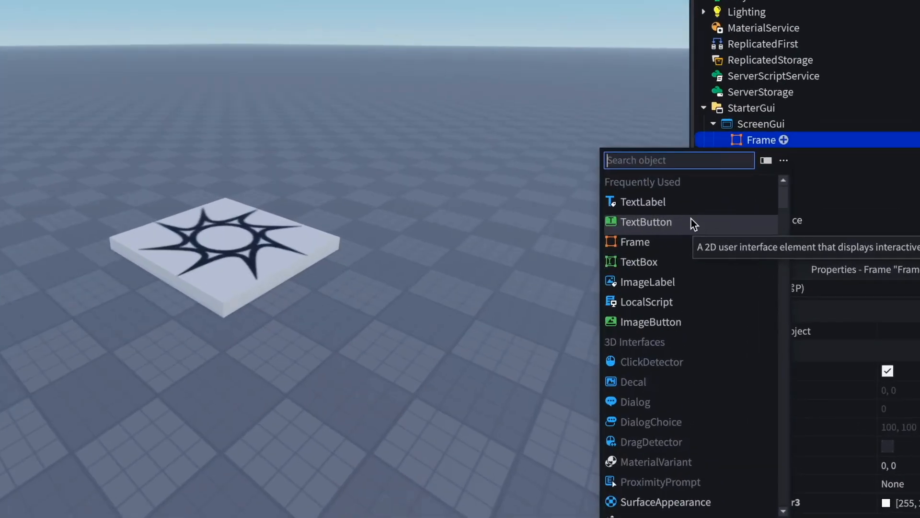
pyautogui.click(677, 221)
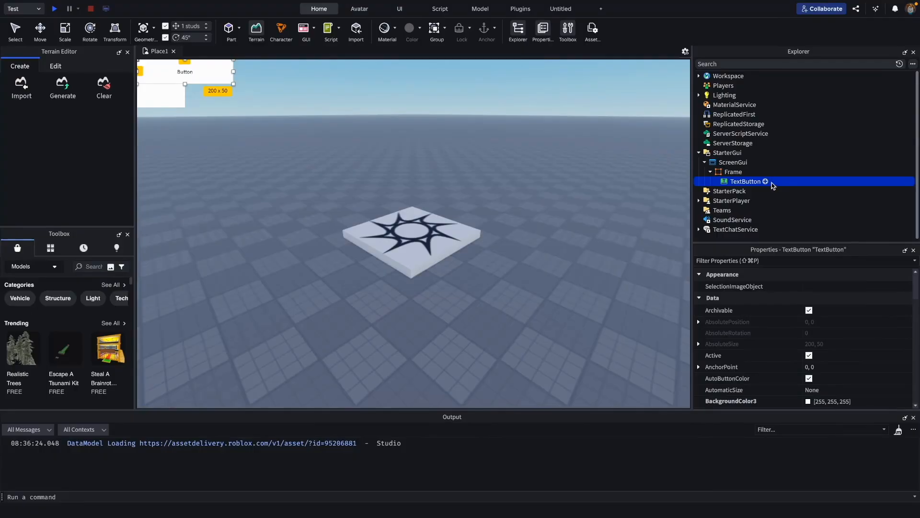
pyautogui.rightClick(769, 187)
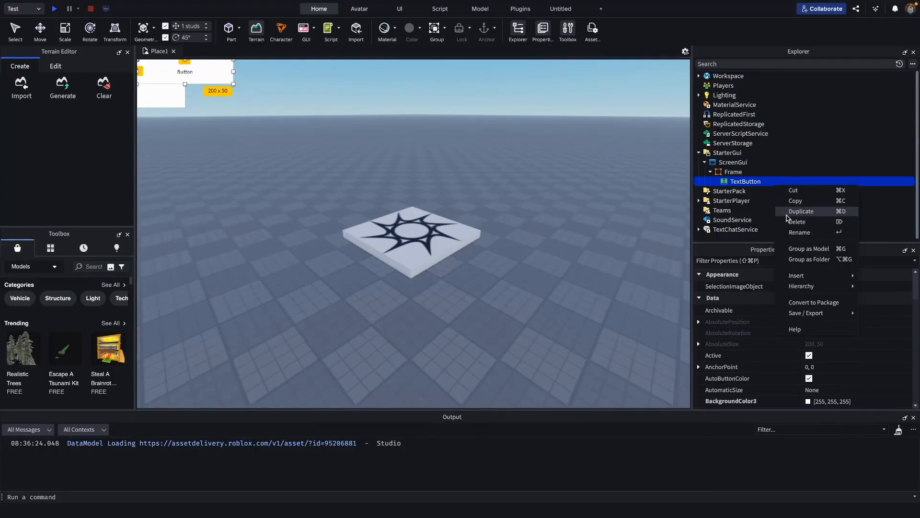
pyautogui.click(791, 215)
pyautogui.rightClick(769, 191)
pyautogui.click(796, 215)
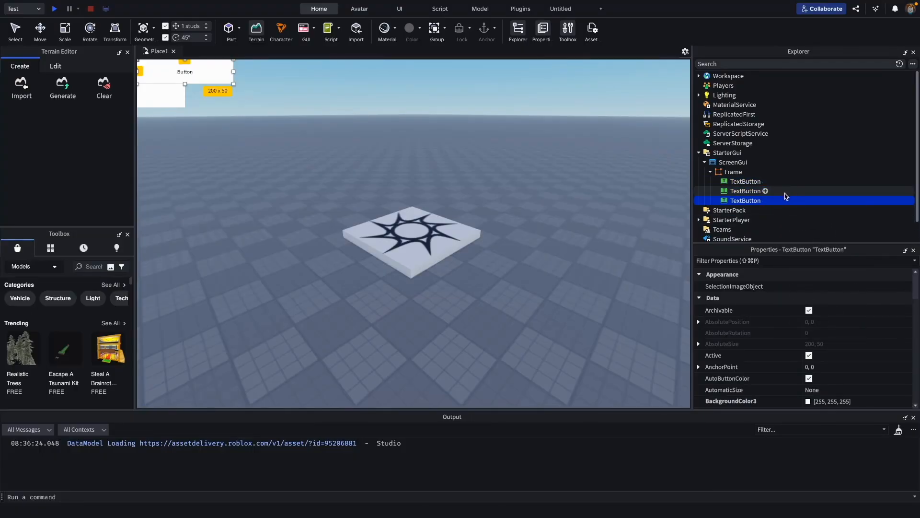
# Rename the three text buttons in order as PlayButton, SettingsButton and QuitButton
pyautogui.click(746, 182)
pyautogui.click(745, 182)
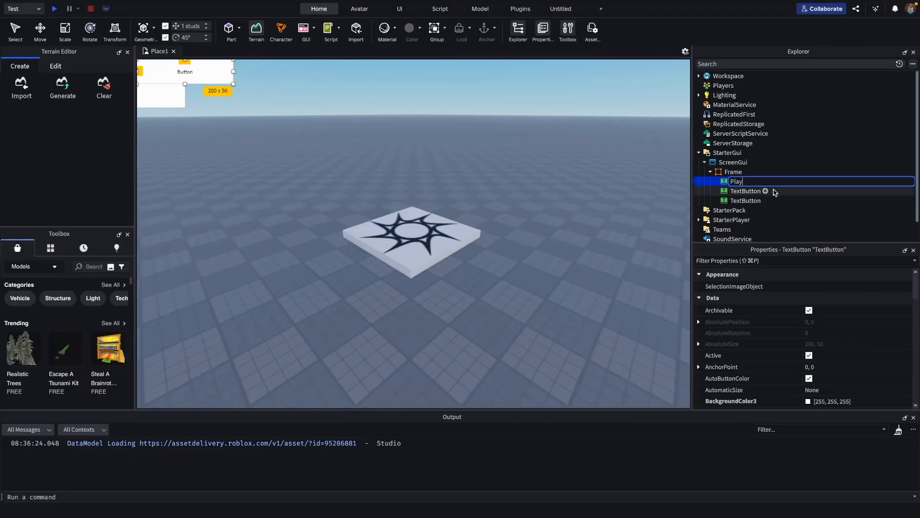
pyautogui.write('PlayButton')
pyautogui.press('Return')
pyautogui.click(750, 192)
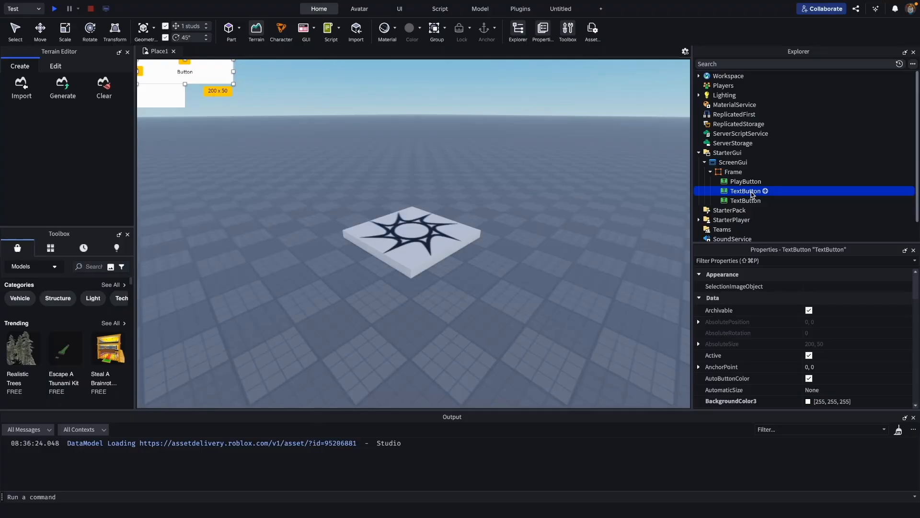
pyautogui.click(753, 192)
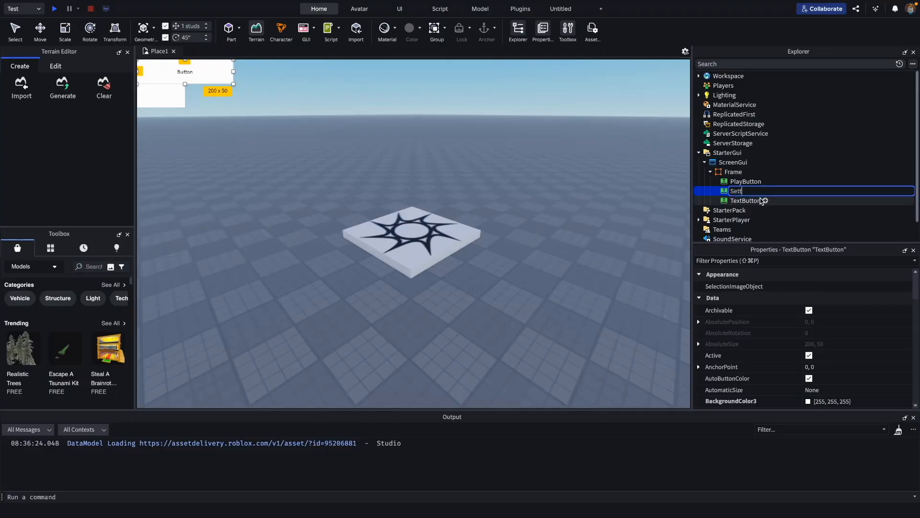
pyautogui.write('SettingsButton')
pyautogui.press('Return')
pyautogui.click(757, 201)
pyautogui.click(757, 204)
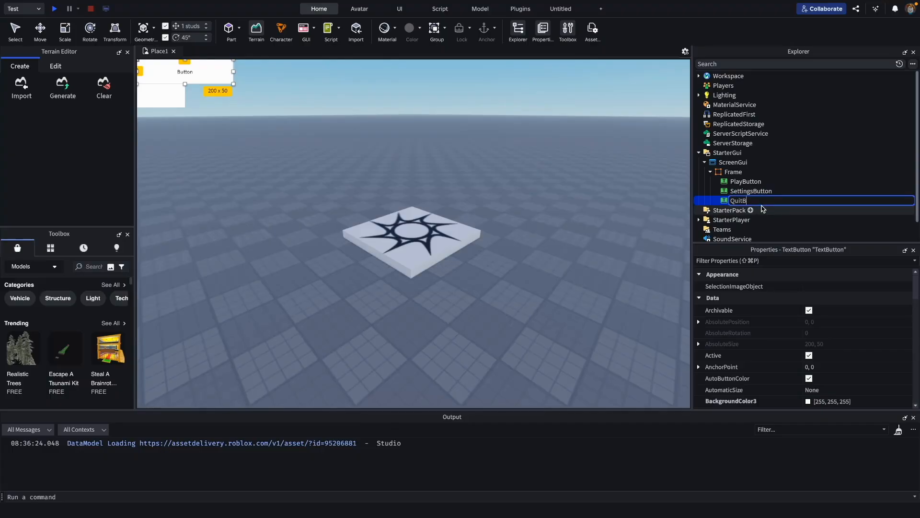
pyautogui.write('QuitButton')
pyautogui.press('Return')
# Add a UIListLayout to the Frame that holds the three buttons
pyautogui.click(740, 172)
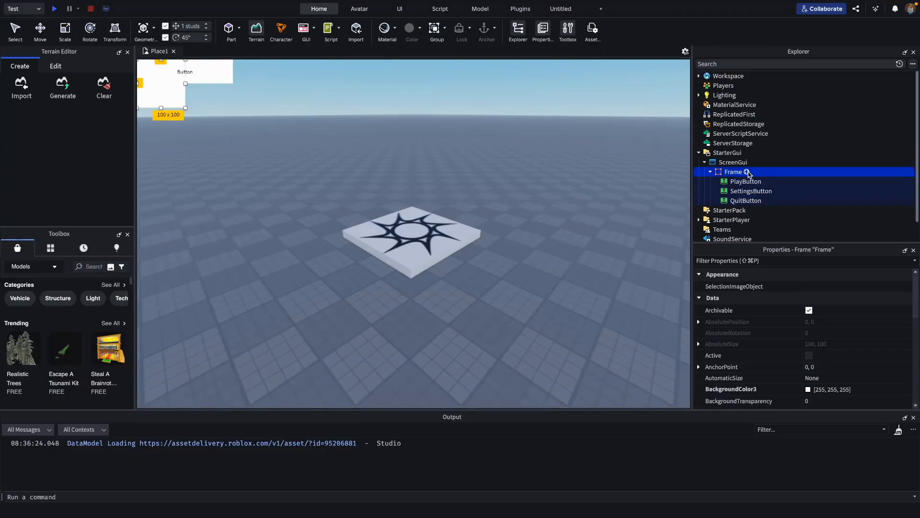
pyautogui.click(745, 172)
pyautogui.write('list')
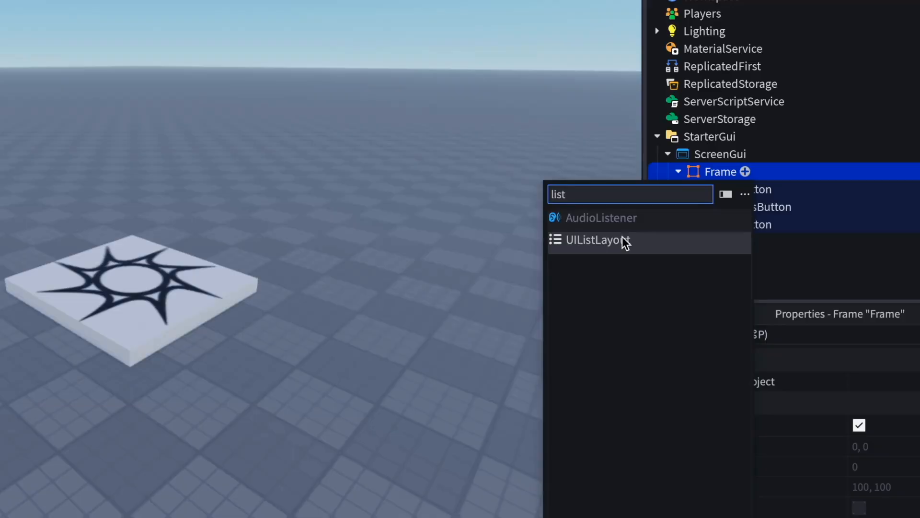
pyautogui.click(616, 240)
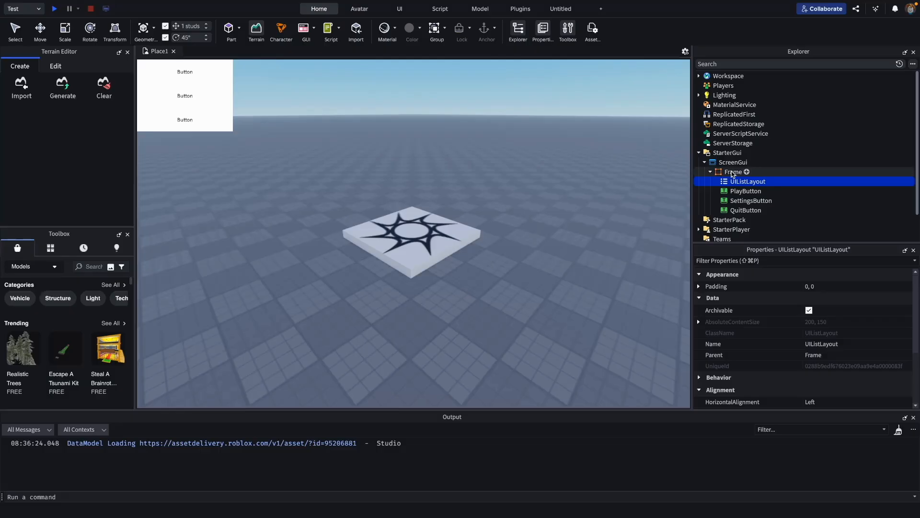
# Enlarge the Frame to about 335 x 431 and move it to about 46 across and 120 down
pyautogui.click(733, 172)
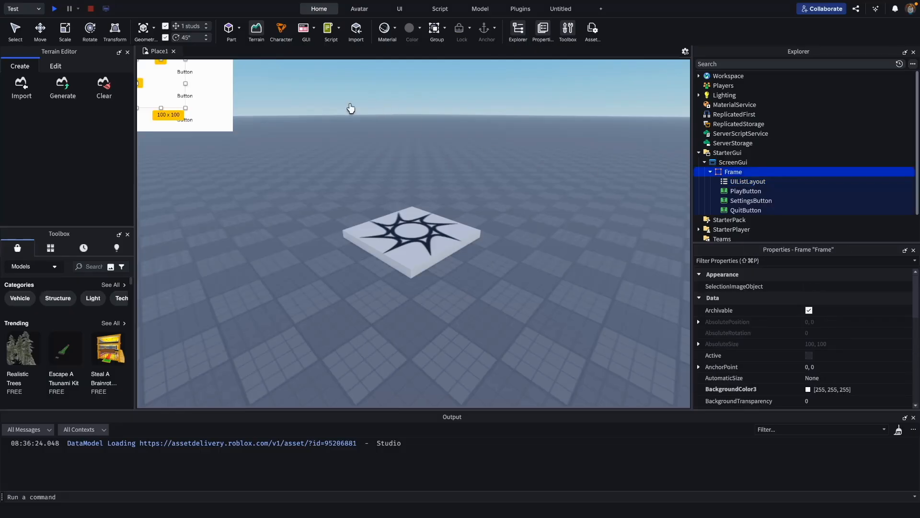
pyautogui.moveTo(233, 131); pyautogui.dragTo(301, 269)
pyautogui.moveTo(242, 195); pyautogui.dragTo(263, 225)
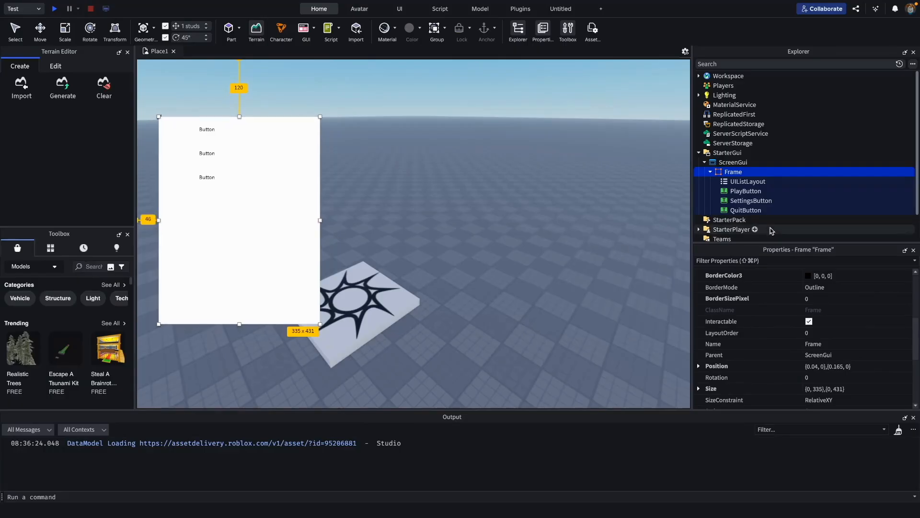
# Set both the horizontal and vertical alignment of the UIListLayout to Center
pyautogui.click(748, 181)
pyautogui.scroll(-1, 815, 330)
pyautogui.click(824, 336)
pyautogui.click(815, 346)
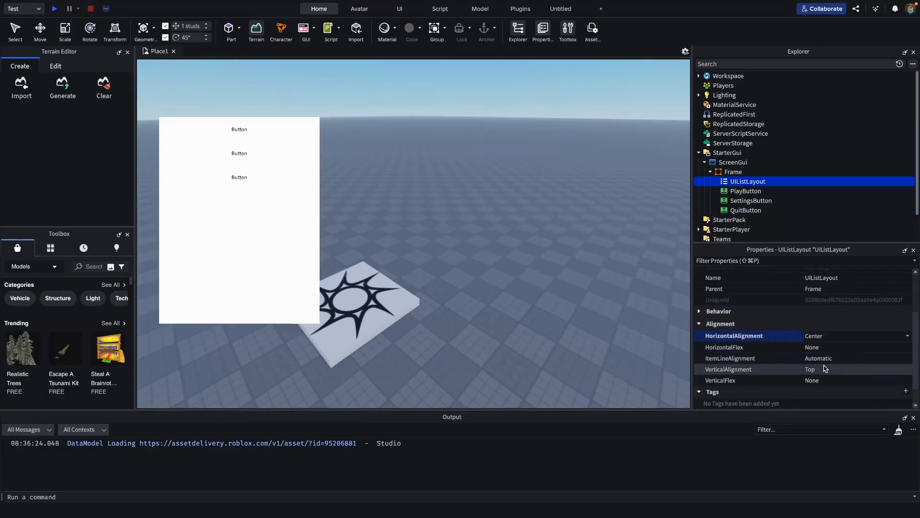
pyautogui.click(825, 368)
pyautogui.click(824, 380)
# Set the padding offset of the UIListLayout to 30 to space the buttons apart
pyautogui.scroll(5, 811, 307)
pyautogui.click(810, 286)
pyautogui.click(819, 309)
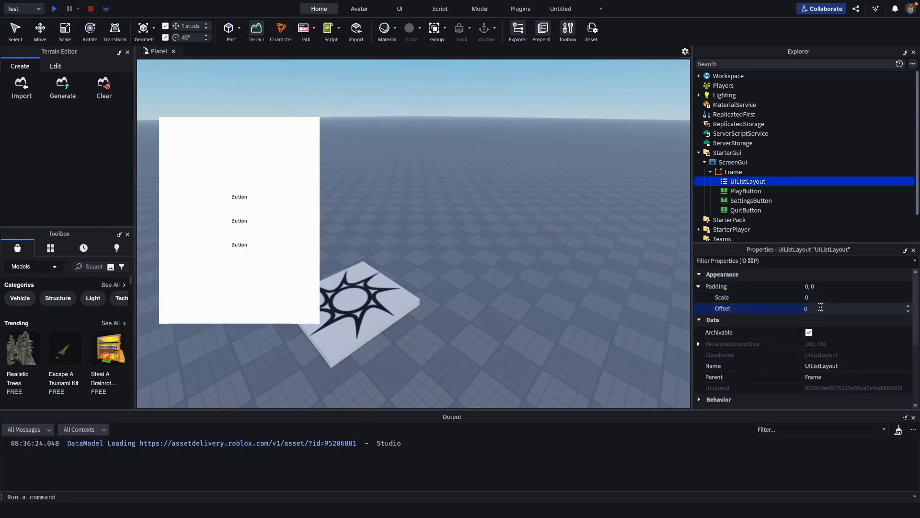
pyautogui.write('30')
pyautogui.press('Return')
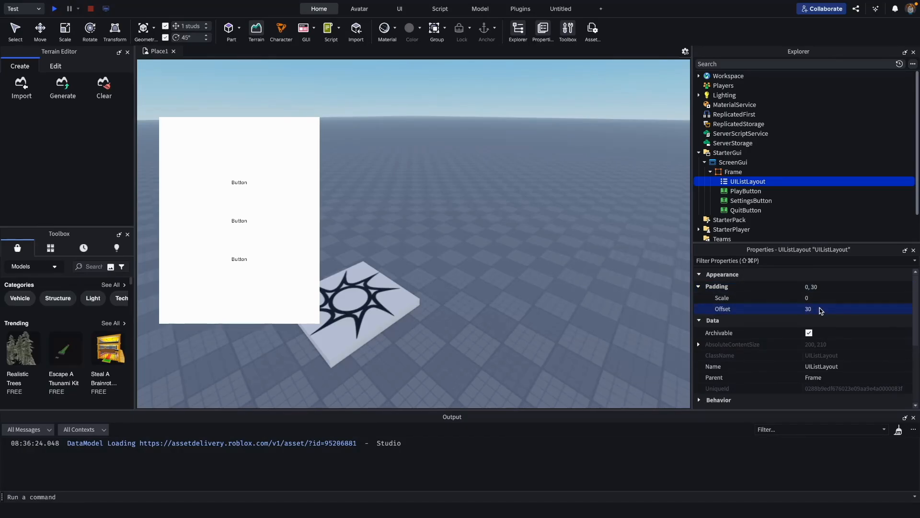
# Change PlayButton's background color to light blue, 148, 249, 255
pyautogui.click(766, 191)
pyautogui.scroll(-3, 813, 286)
pyautogui.scroll(3, 812, 307)
pyautogui.click(811, 307)
pyautogui.moveTo(733, 254); pyautogui.dragTo(733, 252)
pyautogui.click(786, 352)
# Apply the same light blue background color to SettingsButton and QuitButton
pyautogui.click(740, 201)
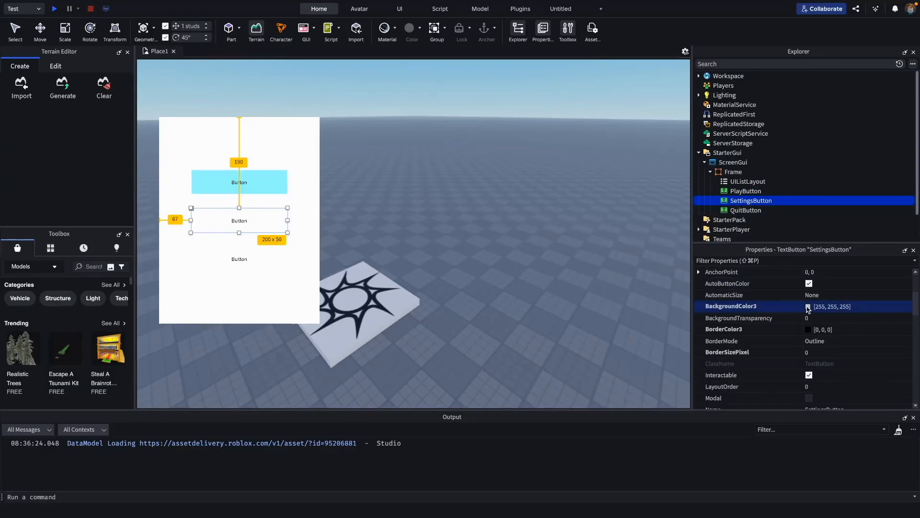
pyautogui.click(808, 307)
pyautogui.click(735, 325)
pyautogui.click(784, 350)
pyautogui.click(740, 210)
pyautogui.click(810, 307)
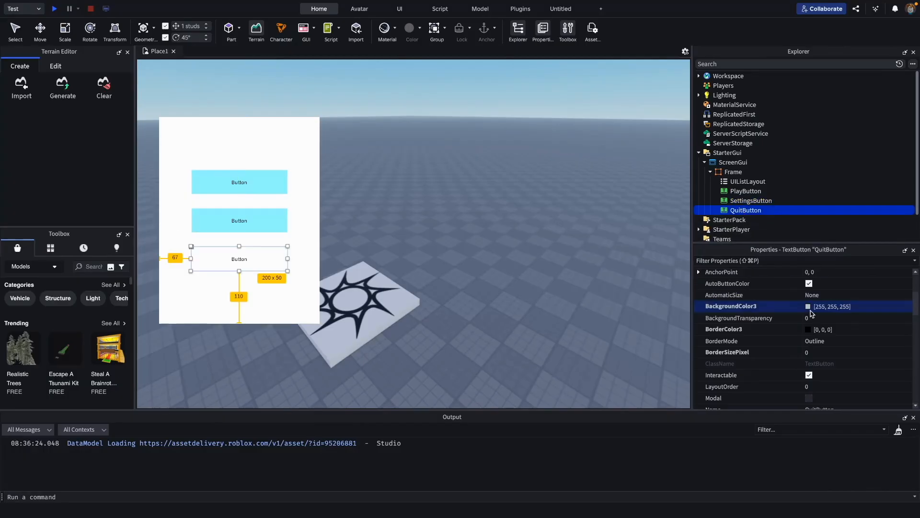
pyautogui.click(734, 325)
pyautogui.click(785, 347)
# Style PlayButton's label as PLAY in a bold cartoon-style font at text size 40
pyautogui.click(745, 191)
pyautogui.scroll(-10, 815, 336)
pyautogui.moveTo(849, 335); pyautogui.dragTo(865, 337)
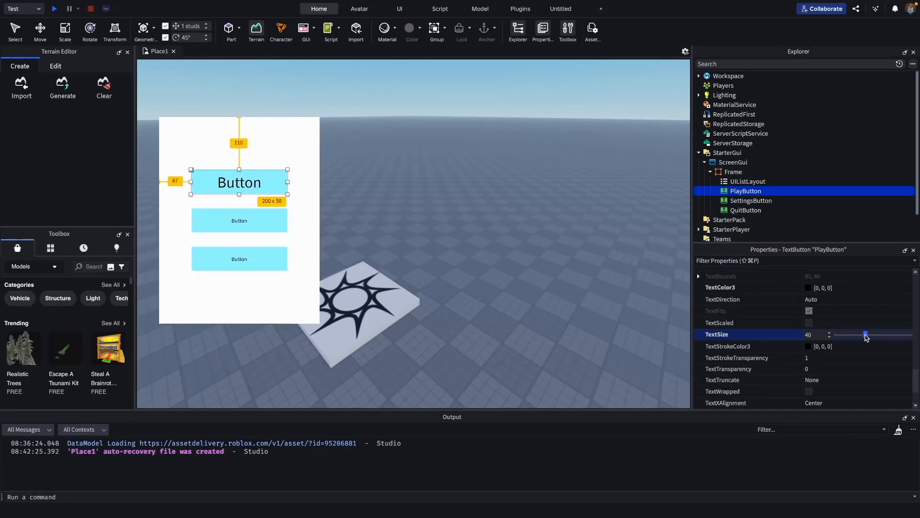
pyautogui.scroll(8, 858, 333)
pyautogui.click(834, 320)
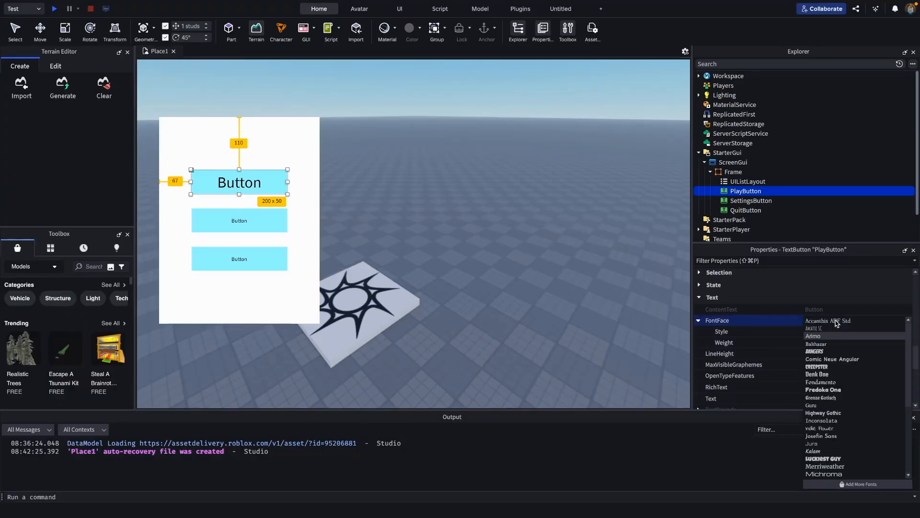
pyautogui.click(823, 412)
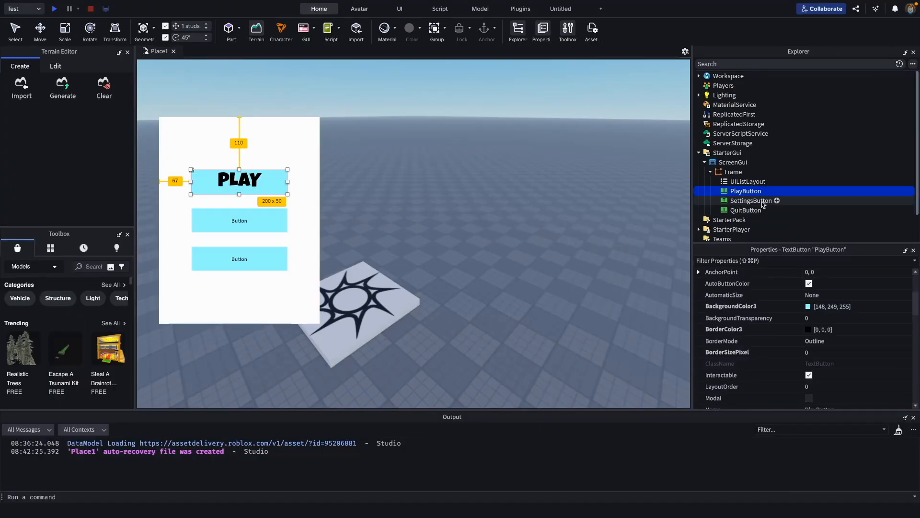
# Add a UIStroke to PlayButton to outline its text
pyautogui.click(766, 191)
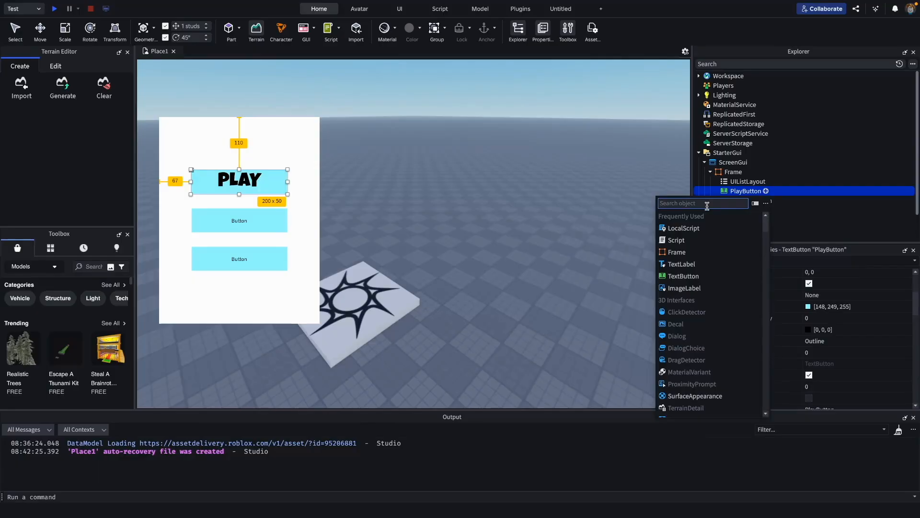
pyautogui.write('UISTR')
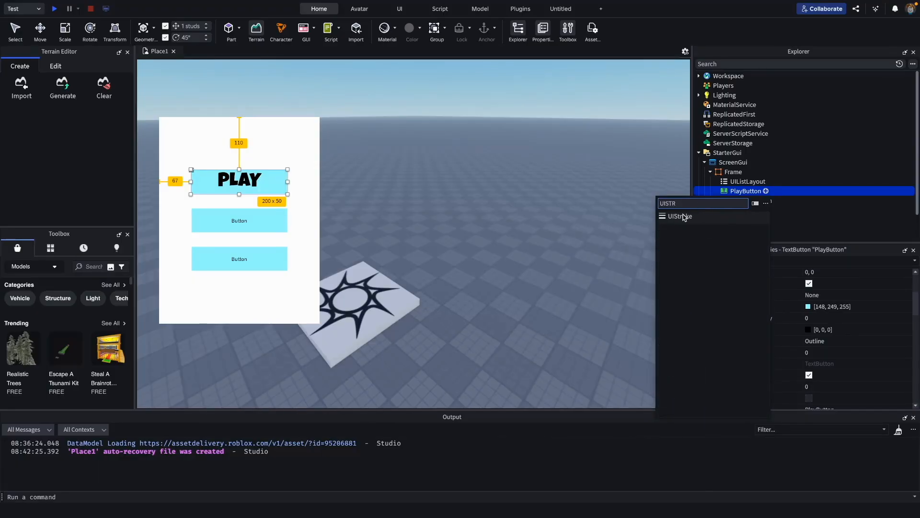
pyautogui.click(681, 216)
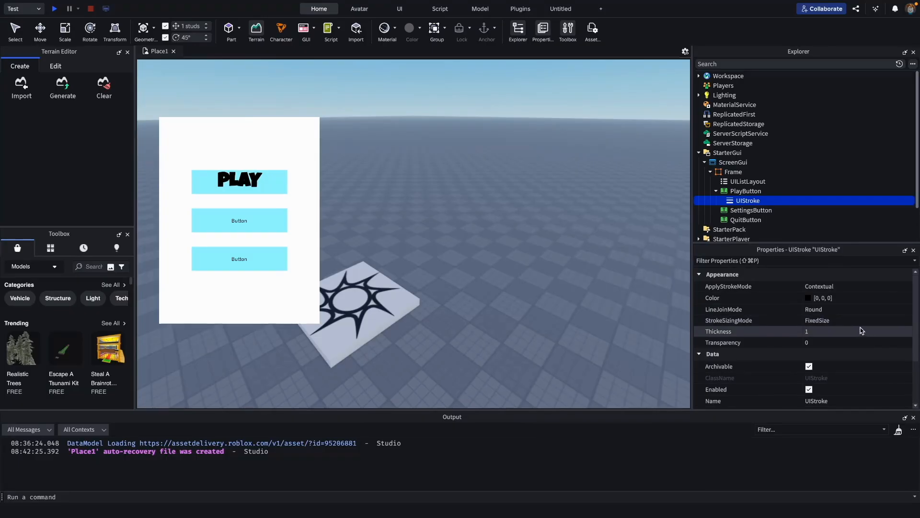
# Set the UIStroke's color to white, 255, 255, 255, and increase its thickness
pyautogui.click(810, 297)
pyautogui.moveTo(738, 310); pyautogui.dragTo(686, 310)
pyautogui.click(771, 349)
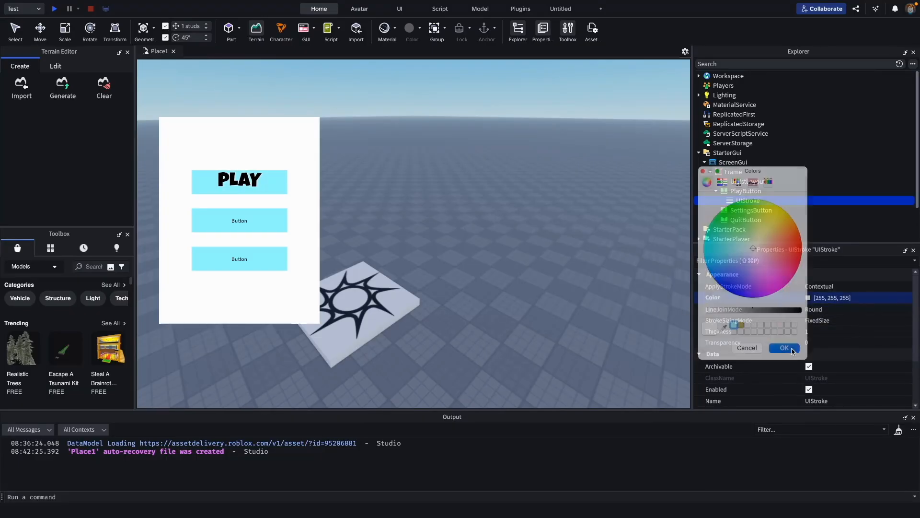
pyautogui.click(814, 331)
pyautogui.moveTo(840, 336); pyautogui.dragTo(850, 338)
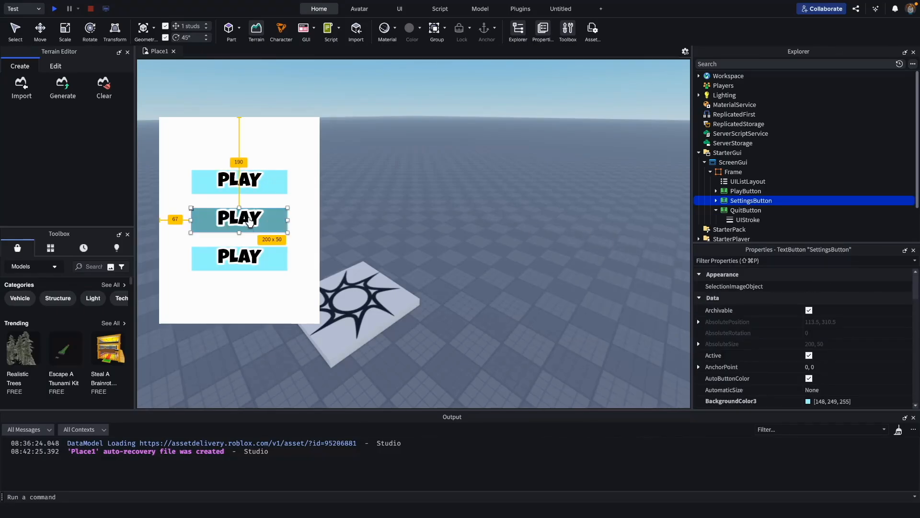
# Replace the text on SettingsButton with SETTINGS
pyautogui.doubleClick(252, 218)
pyautogui.press('BackSpace')
pyautogui.press('BackSpace')
pyautogui.press('BackSpace')
pyautogui.press('BackSpace')
pyautogui.write('SETTINGS')
pyautogui.click(339, 273)
# Replace the text on QuitButton with QUIT
pyautogui.doubleClick(240, 259)
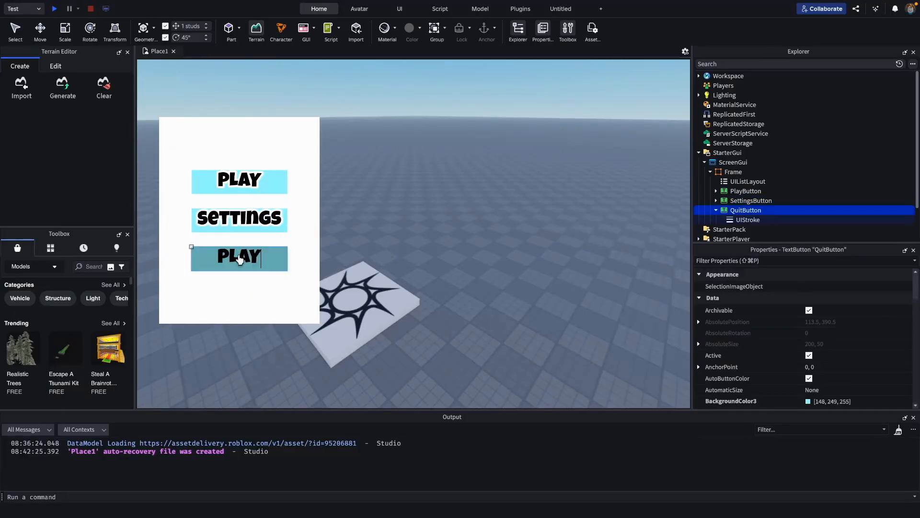
pyautogui.press('BackSpace')
pyautogui.press('BackSpace')
pyautogui.press('BackSpace')
pyautogui.press('BackSpace')
pyautogui.write('QUIT')
pyautogui.click(405, 250)
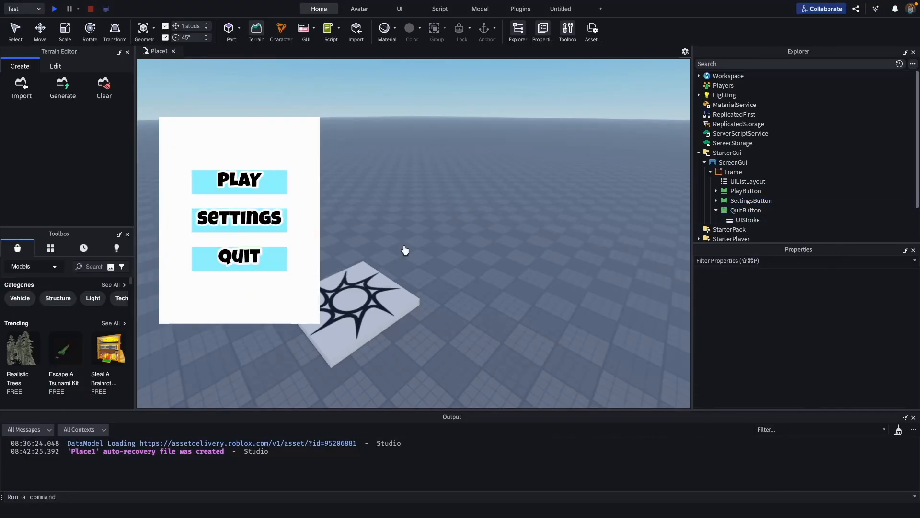
# Set the Frame's background transparency to 1 so only the buttons show
pyautogui.click(307, 239)
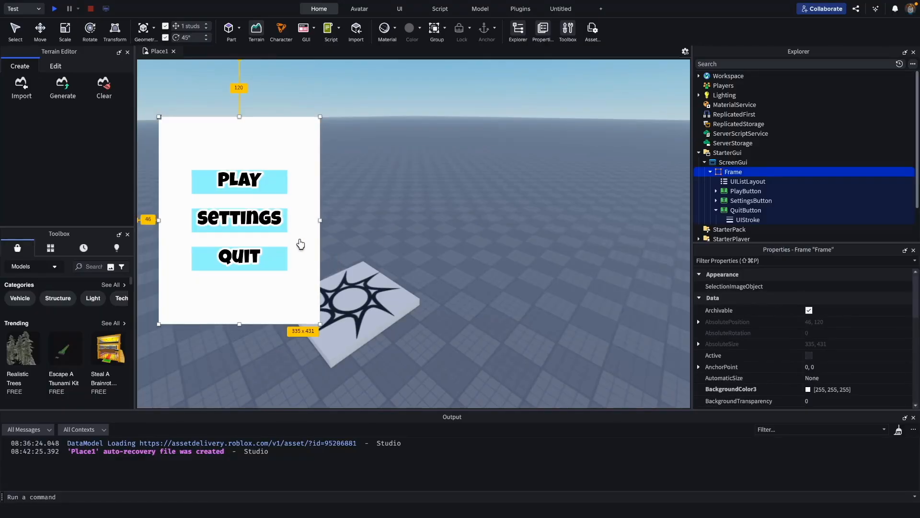
pyautogui.scroll(-4, 756, 335)
pyautogui.scroll(-2, 807, 329)
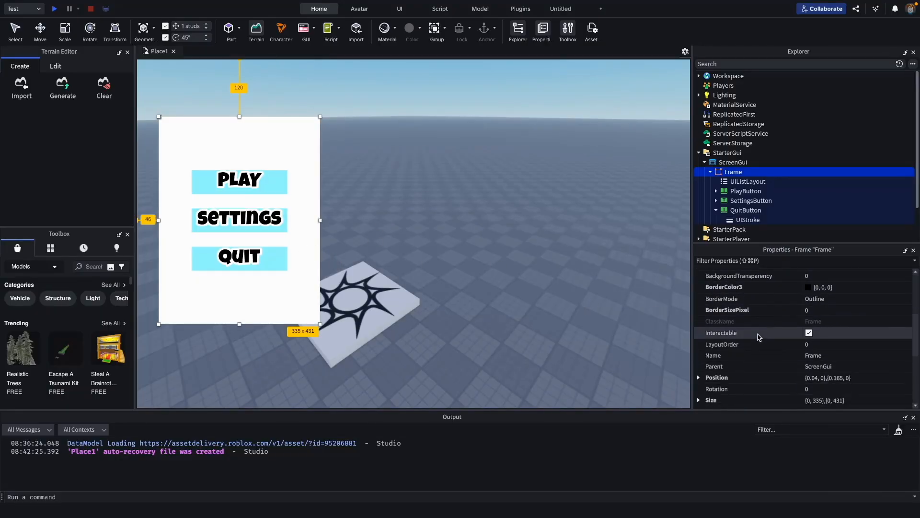
pyautogui.scroll(4, 808, 331)
pyautogui.click(813, 327)
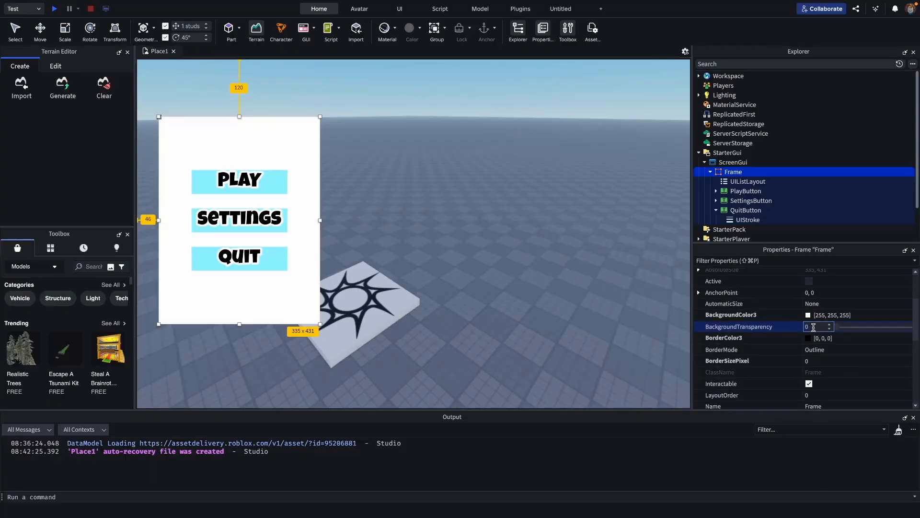
pyautogui.write('1')
pyautogui.press('Return')
# Save the experience under the name DynamicMenu
pyautogui.press('super+s')
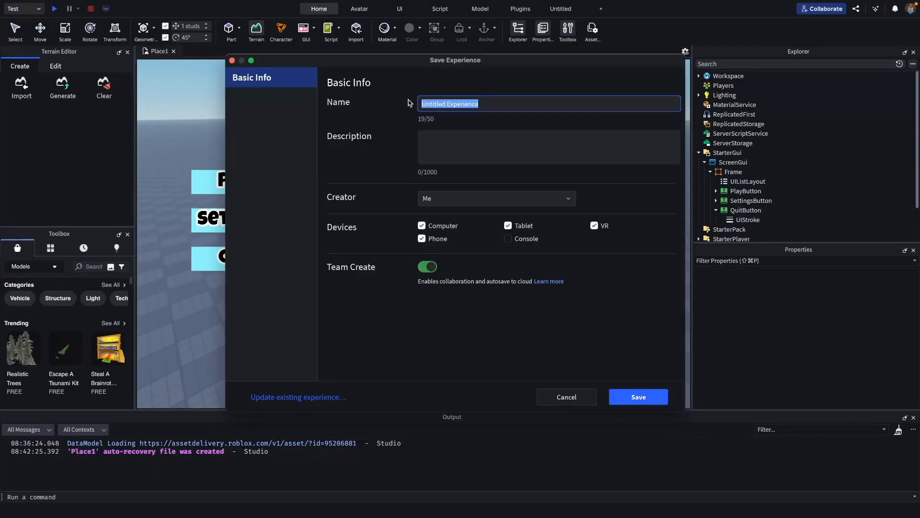
pyautogui.write('DynamicMenu')
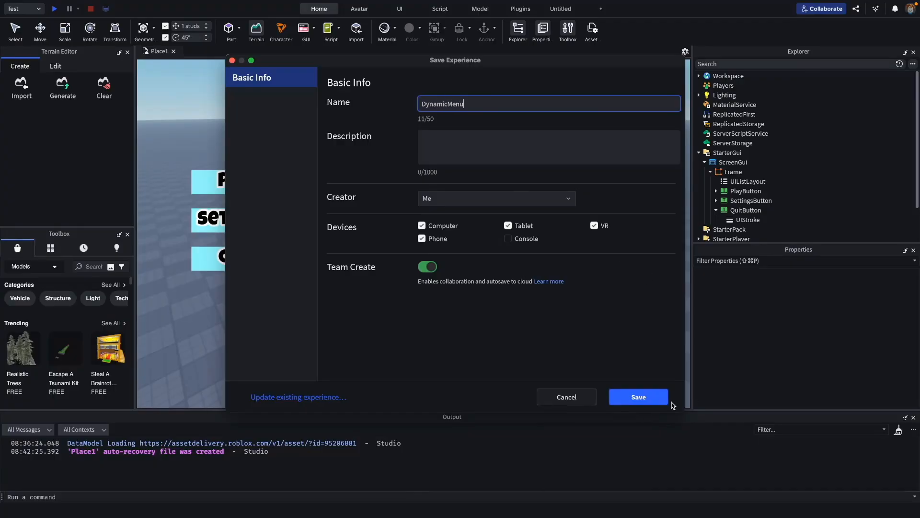
pyautogui.click(666, 399)
# Delete the SpawnLocation from the Workspace
pyautogui.click(388, 307)
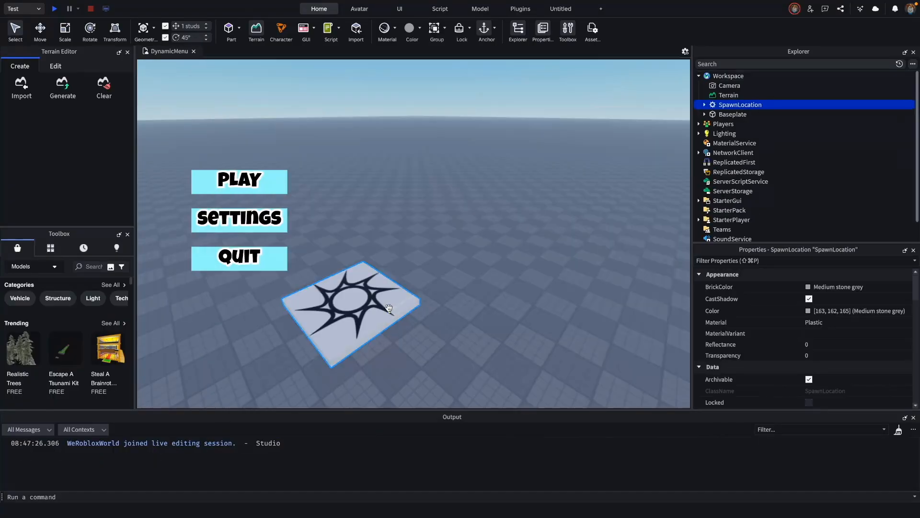
pyautogui.rightClick(733, 106)
pyautogui.click(762, 146)
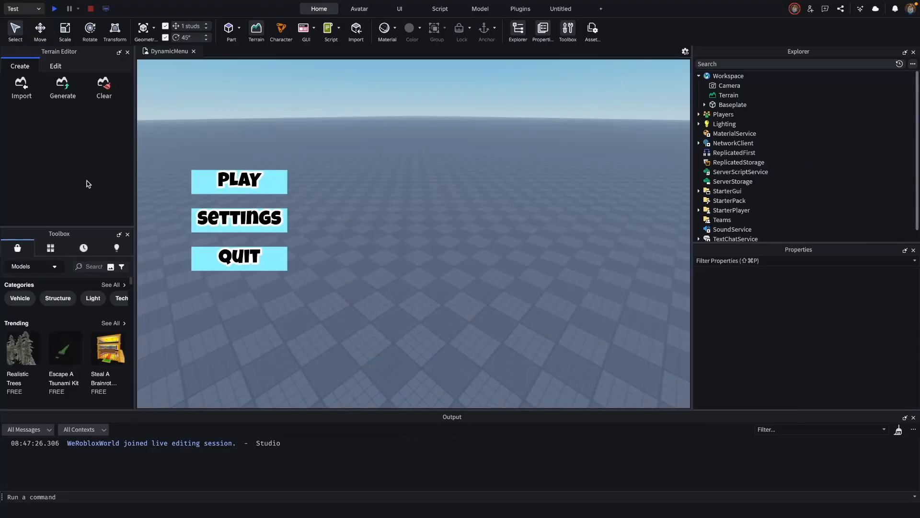
# Search the model library for "car" and insert the 2019 Sports Car model, accepting its included scripts
pyautogui.click(90, 267)
pyautogui.write('car')
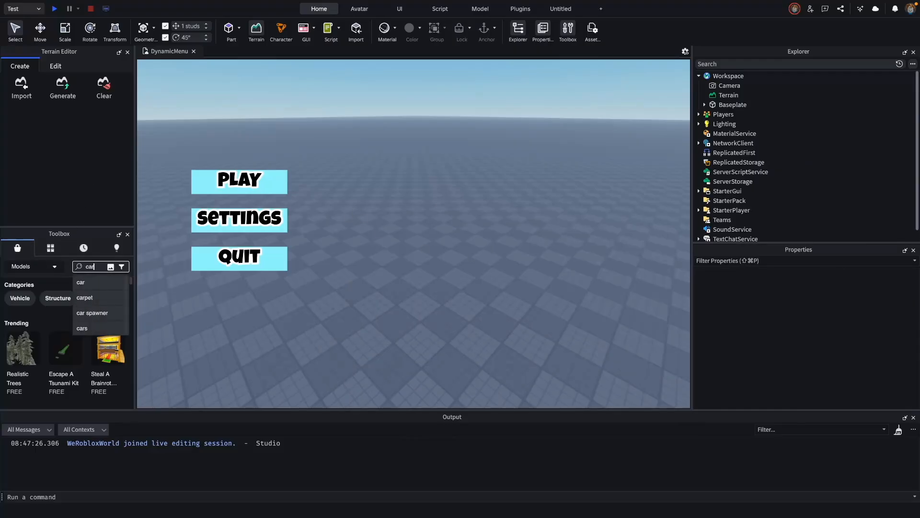
pyautogui.press('Return')
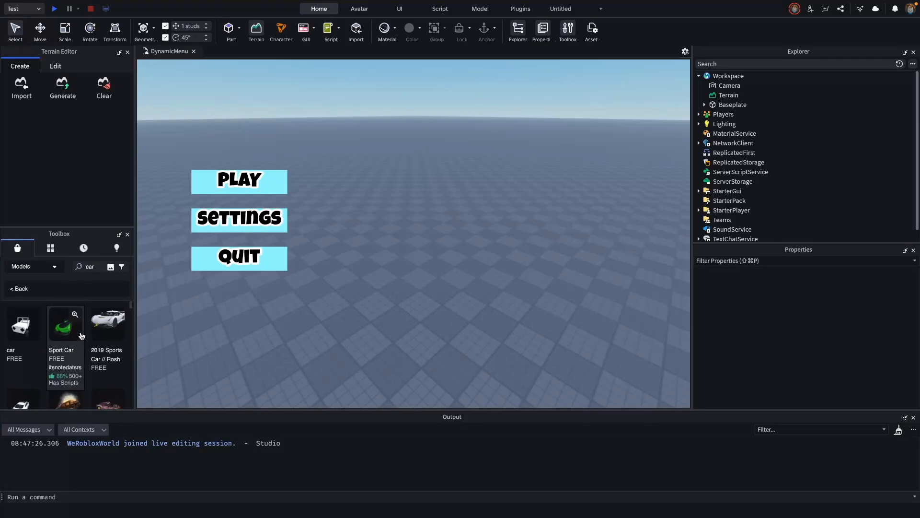
pyautogui.click(109, 333)
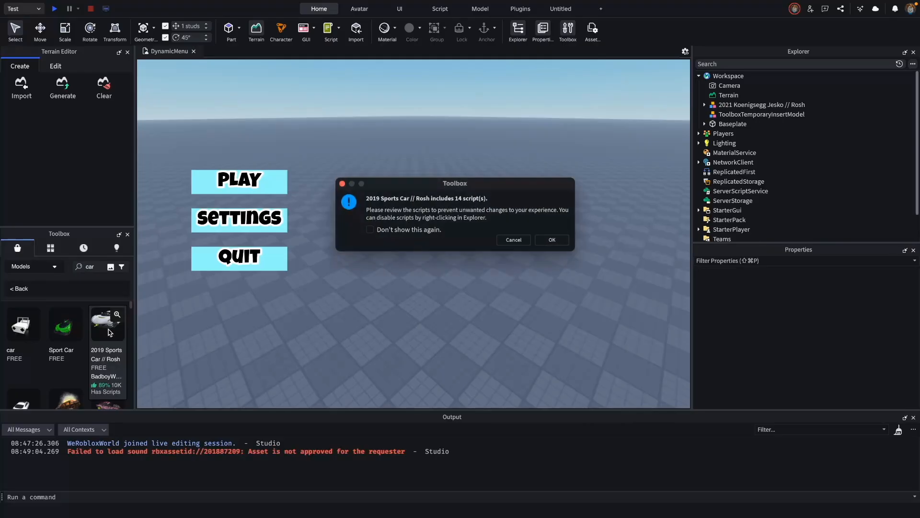
pyautogui.click(553, 240)
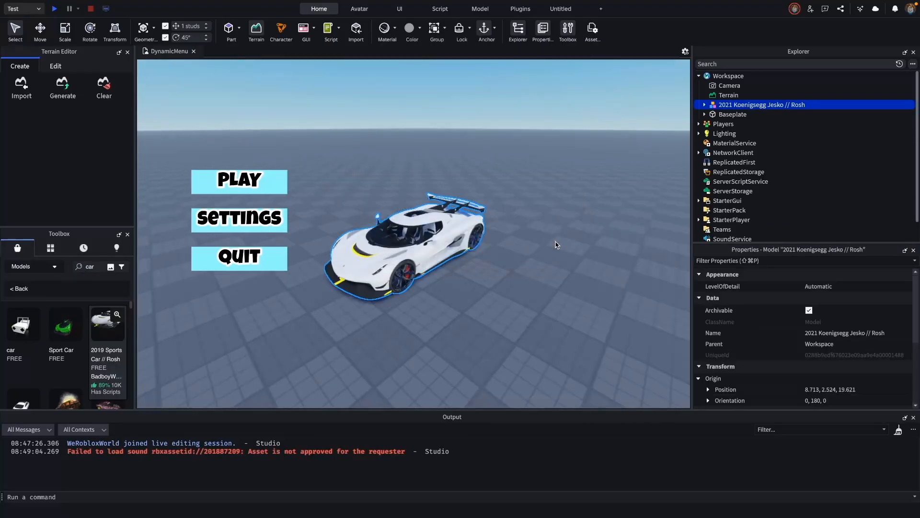
# Disable all scripts inside the inserted sports car model
pyautogui.rightClick(740, 106)
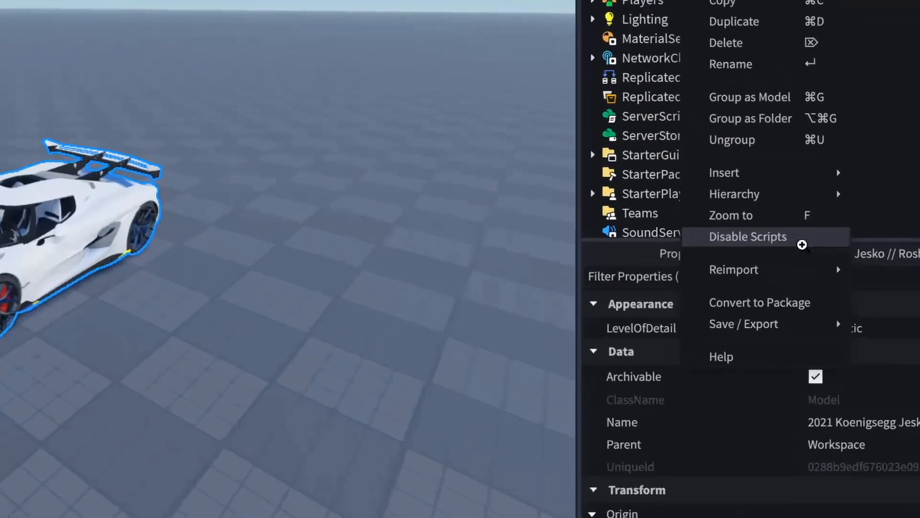
pyautogui.click(804, 243)
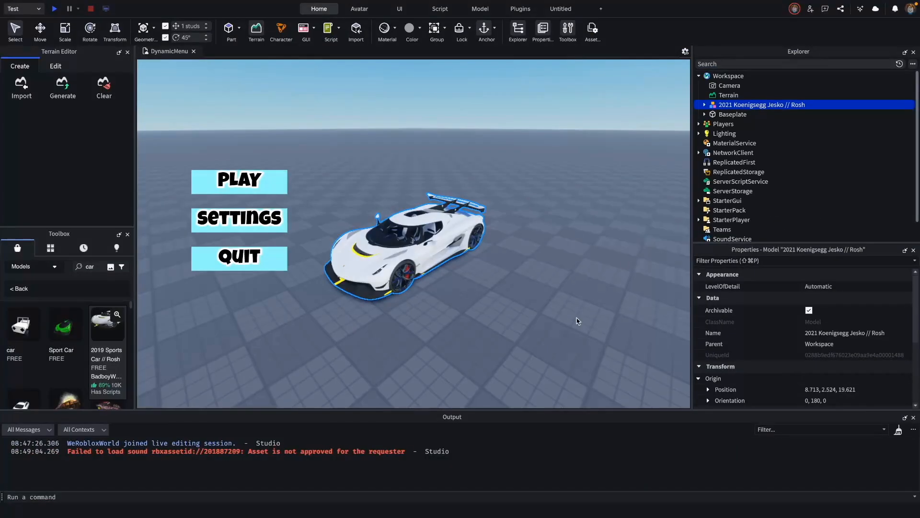
pyautogui.click(335, 397)
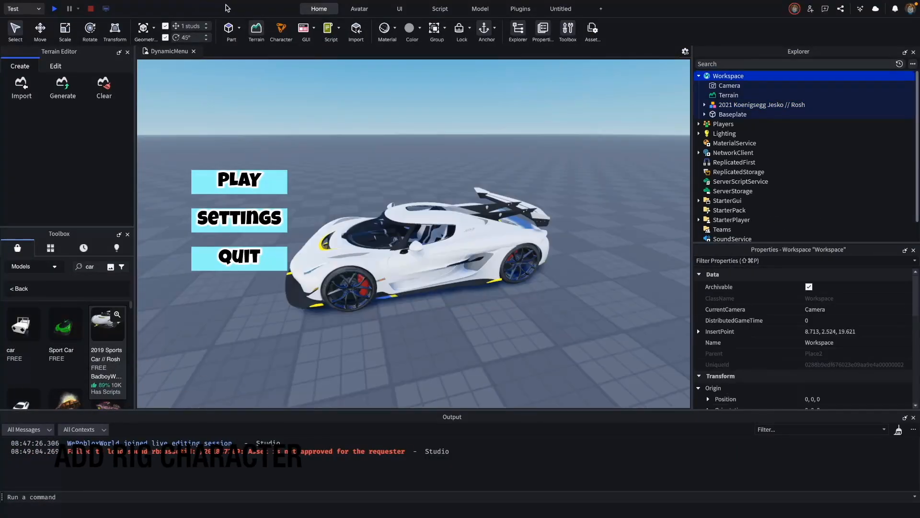
# Generate an R15 masculine Block Avatar rig in the Workspace
pyautogui.click(359, 10)
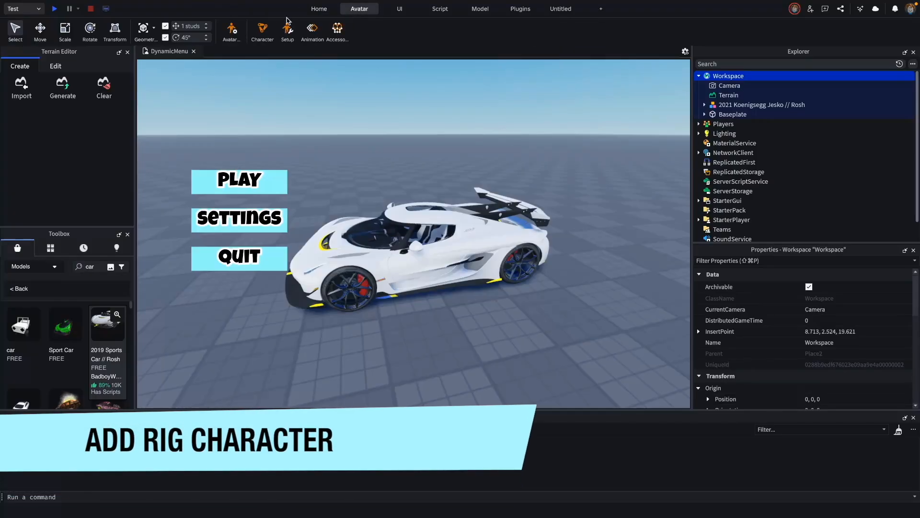
pyautogui.click(264, 31)
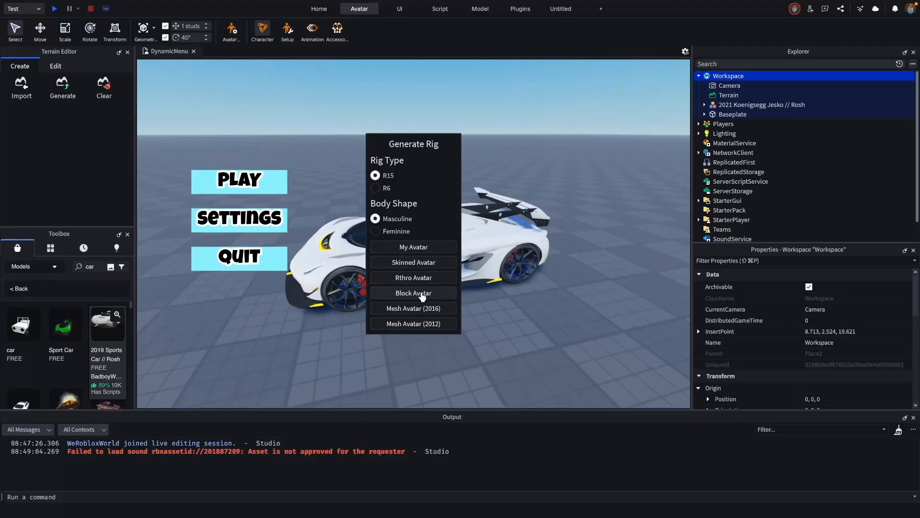
pyautogui.click(427, 294)
# Move and rotate the rig so it stands beside the car's door, facing away from the car
pyautogui.press('super+2')
pyautogui.moveTo(462, 328); pyautogui.dragTo(503, 364)
pyautogui.moveTo(504, 364); pyautogui.dragTo(534, 319, button='right')
pyautogui.moveTo(481, 206); pyautogui.dragTo(487, 282)
pyautogui.moveTo(488, 281); pyautogui.dragTo(472, 300, button='right')
pyautogui.press('super+4')
pyautogui.moveTo(449, 384); pyautogui.dragTo(557, 306)
pyautogui.moveTo(557, 307); pyautogui.dragTo(555, 307, button='right')
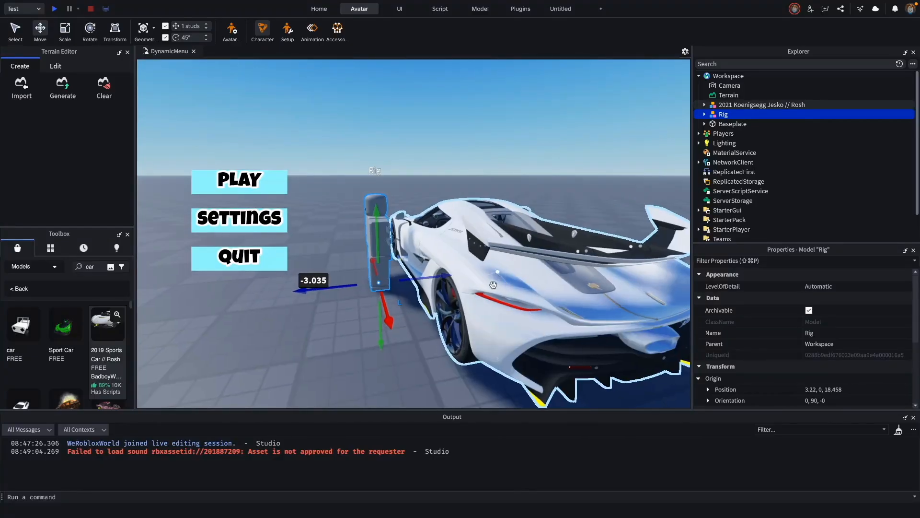
pyautogui.moveTo(494, 284); pyautogui.dragTo(581, 353, button='right')
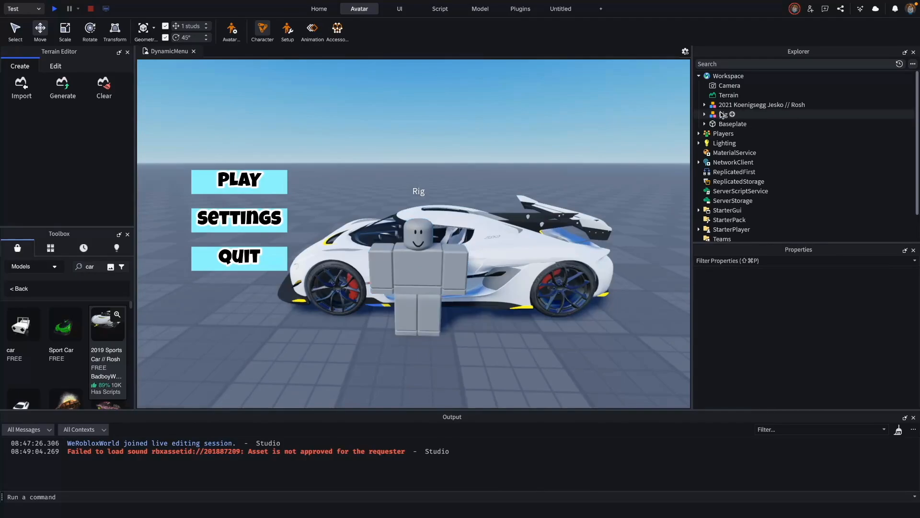
# Recolor the rig's body parts in pastels: Cadet blue left leg, Olivine right arm, Pastel Blue right leg and Carnation pink torso
pyautogui.click(722, 115)
pyautogui.click(704, 114)
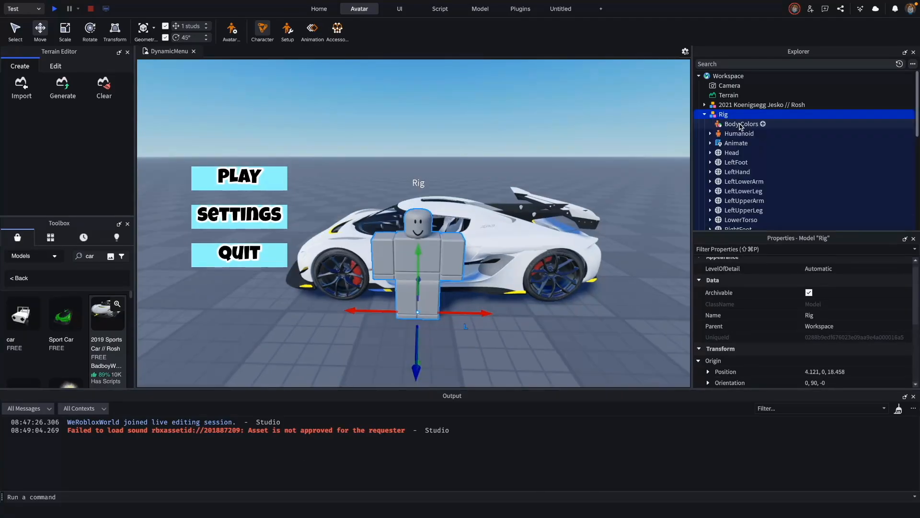
pyautogui.click(742, 123)
pyautogui.click(815, 276)
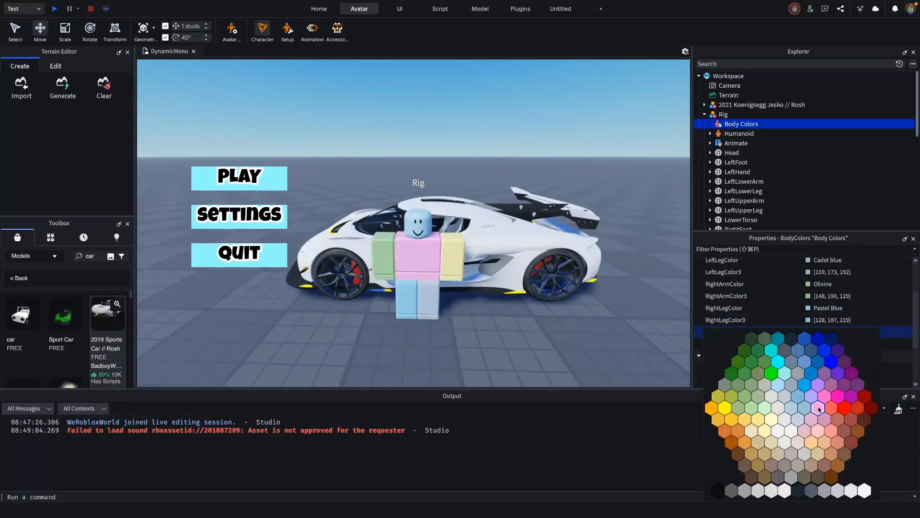
pyautogui.click(819, 408)
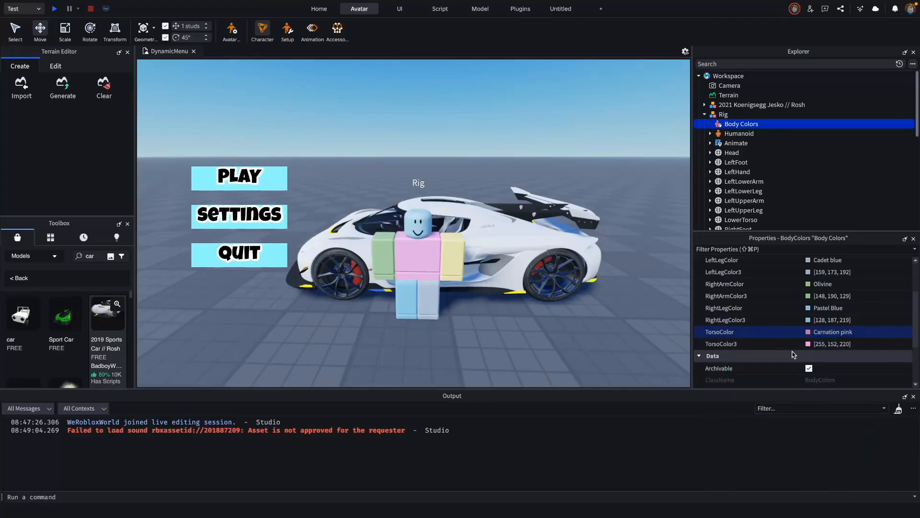
# Open the Animation Editor, enlarge its area, and create an animation named Idle for the rig
pyautogui.click(724, 116)
pyautogui.click(312, 29)
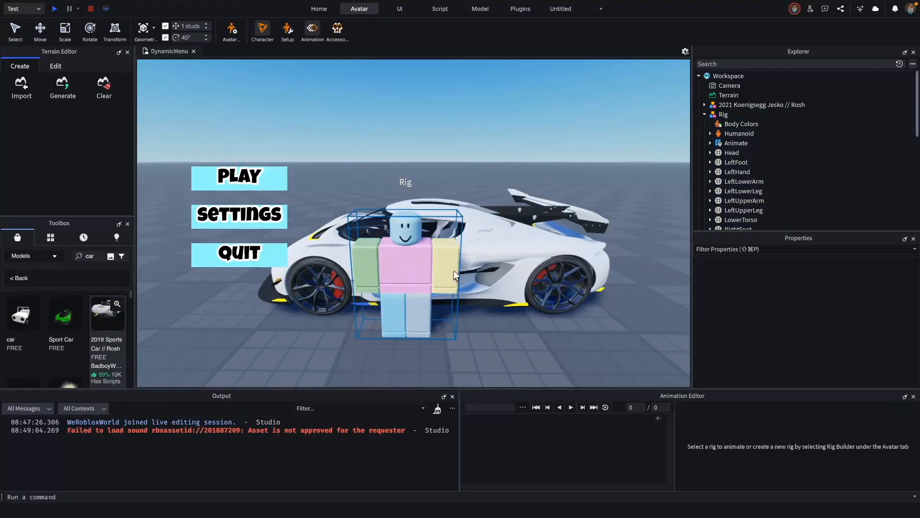
pyautogui.moveTo(459, 422); pyautogui.dragTo(47, 423)
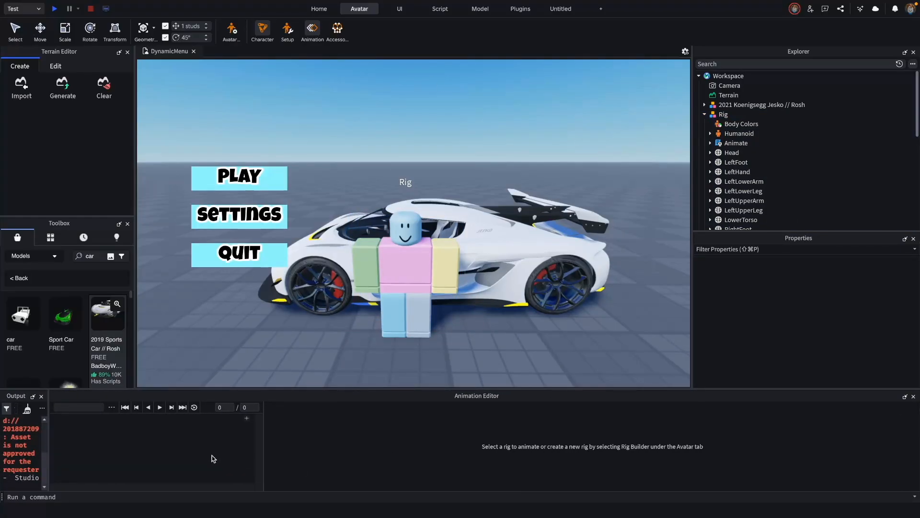
pyautogui.moveTo(322, 390); pyautogui.dragTo(323, 378)
pyautogui.click(724, 114)
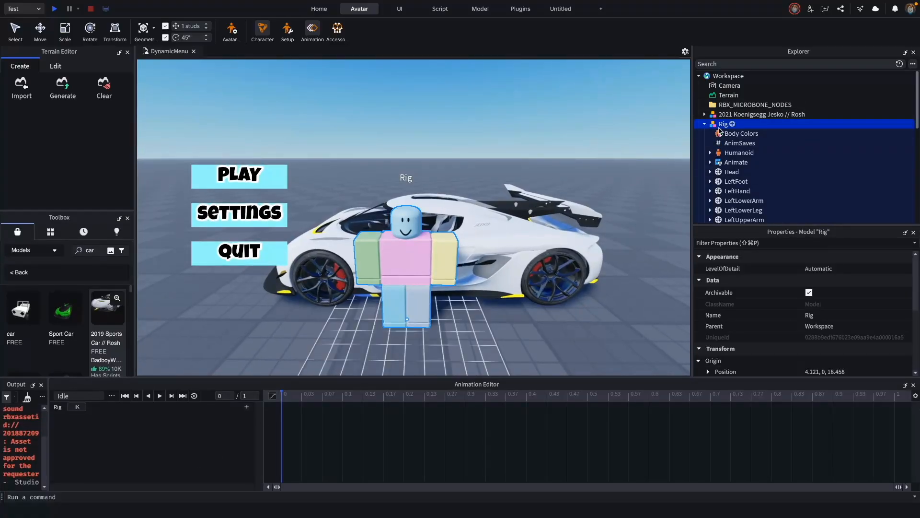
# Pose the arms at frame 0: raise the rig's right arm to horizontal and rotate its left upper arm outward 45 degrees
pyautogui.click(368, 254)
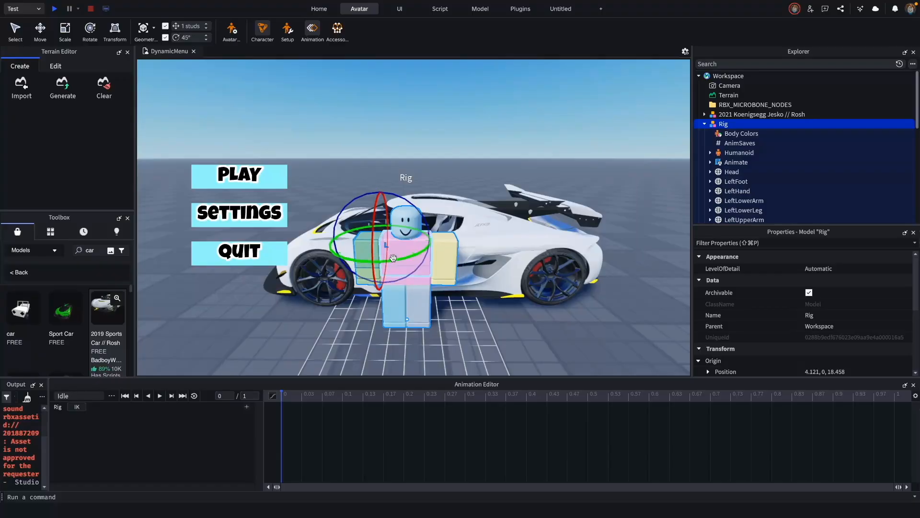
pyautogui.moveTo(401, 197); pyautogui.dragTo(468, 260)
pyautogui.moveTo(489, 314); pyautogui.dragTo(484, 299, button='right')
pyautogui.click(451, 231)
pyautogui.moveTo(483, 195); pyautogui.dragTo(485, 157)
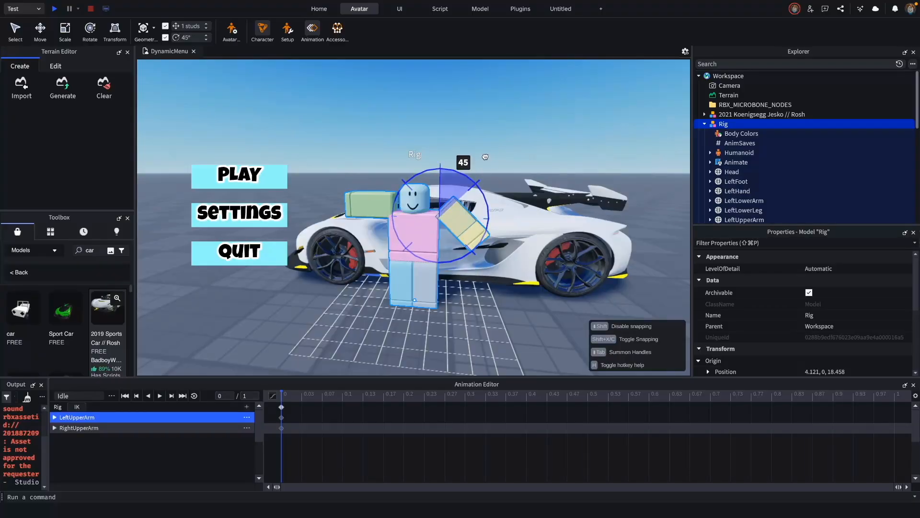
# Rotate the rig's right upper leg 45 degrees, bend its right lower leg, and tilt the upper torso slightly
pyautogui.moveTo(422, 249); pyautogui.dragTo(415, 213)
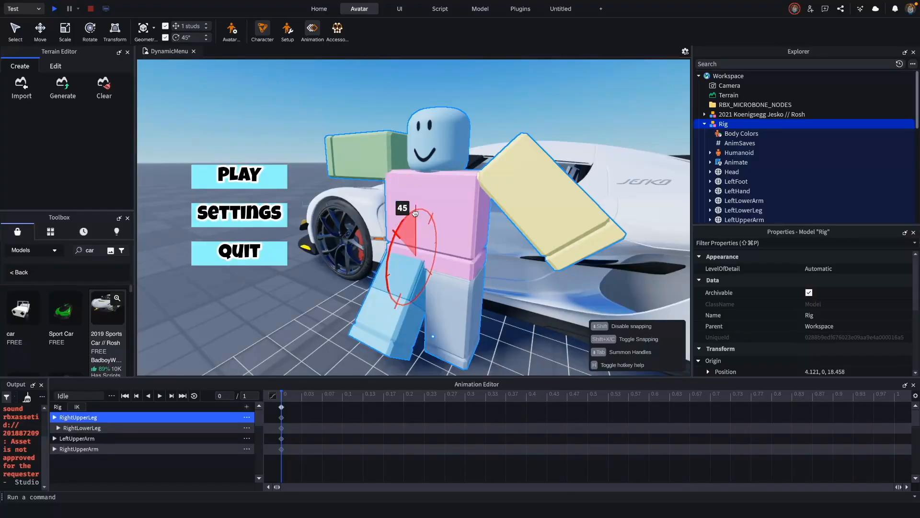
pyautogui.click(394, 316)
pyautogui.moveTo(384, 271); pyautogui.dragTo(365, 326)
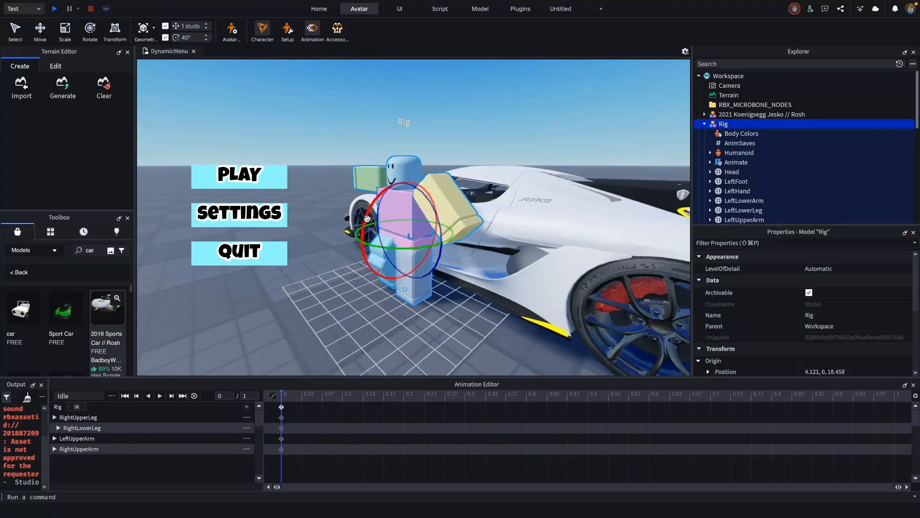
pyautogui.moveTo(375, 221); pyautogui.dragTo(373, 212)
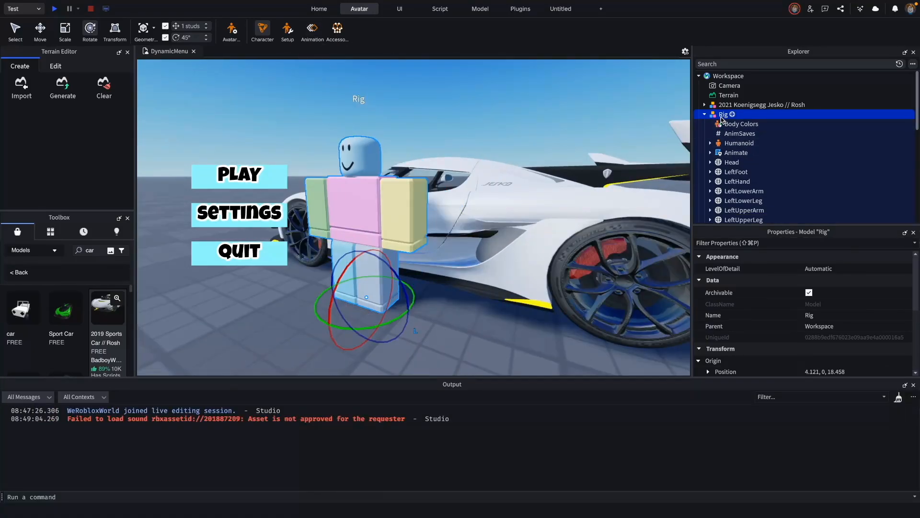
# Move the rig closer to the car so its pose leans against the car's side
pyautogui.click(606, 126)
pyautogui.click(725, 117)
pyautogui.press('super+2')
pyautogui.moveTo(402, 275); pyautogui.dragTo(413, 271)
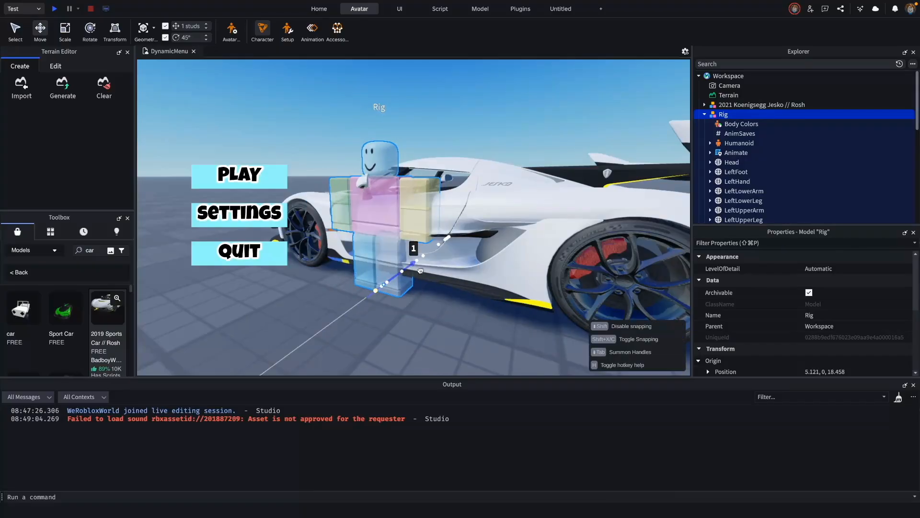
pyautogui.scroll(4, 505, 265)
pyautogui.moveTo(507, 265); pyautogui.dragTo(498, 266, button='right')
pyautogui.moveTo(376, 306); pyautogui.dragTo(369, 320)
pyautogui.moveTo(421, 353); pyautogui.dragTo(449, 356)
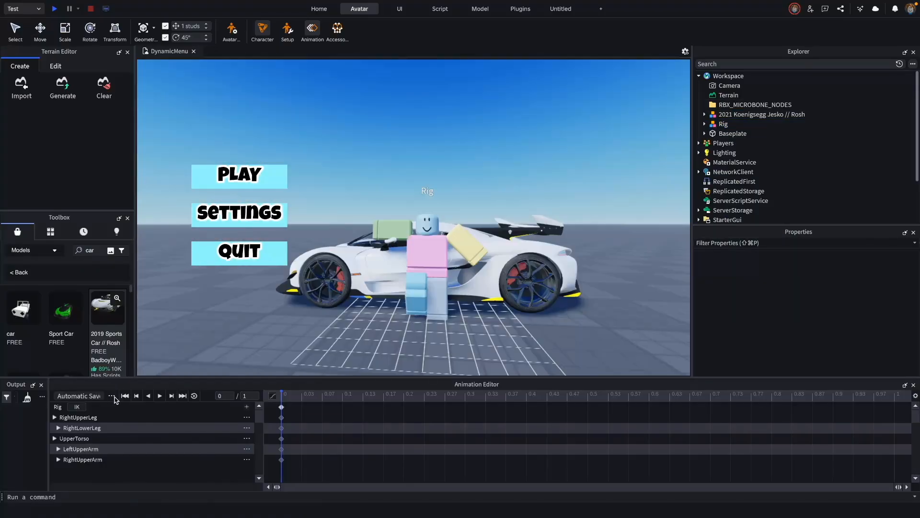
# Publish the rig's animation to Roblox with the title Idle, copy its asset ID, and close the Animation Editor
pyautogui.click(111, 396)
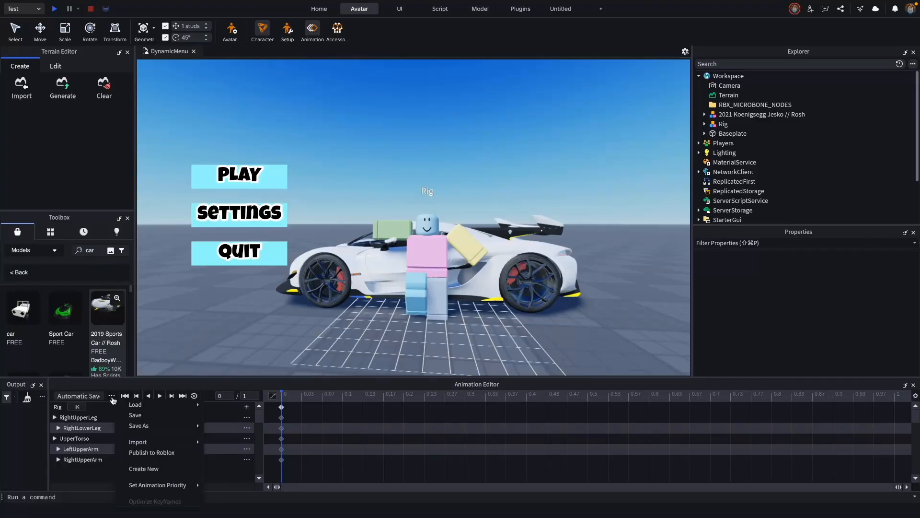
pyautogui.click(153, 453)
pyautogui.write('Idle')
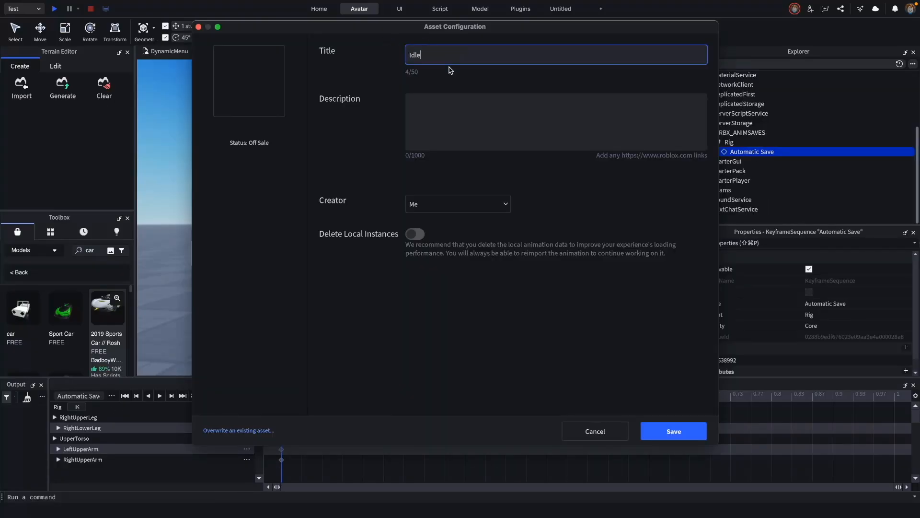
pyautogui.click(671, 432)
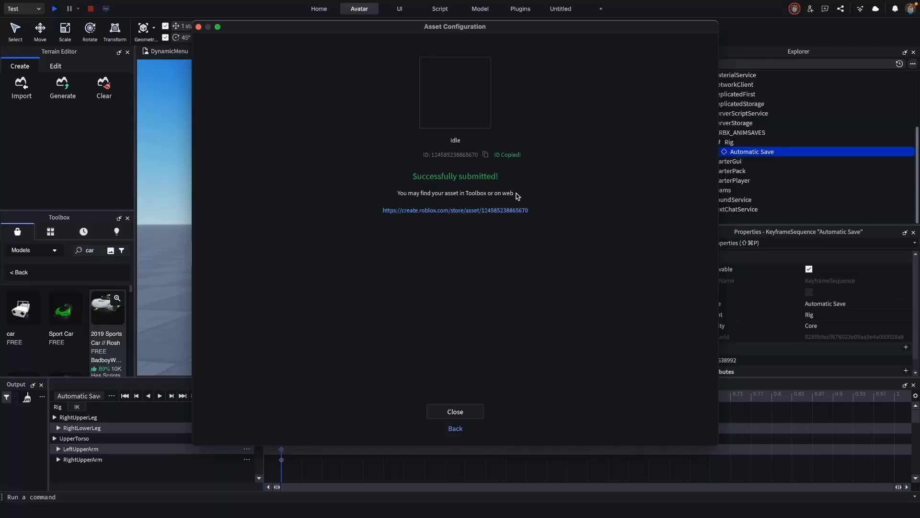
pyautogui.click(463, 413)
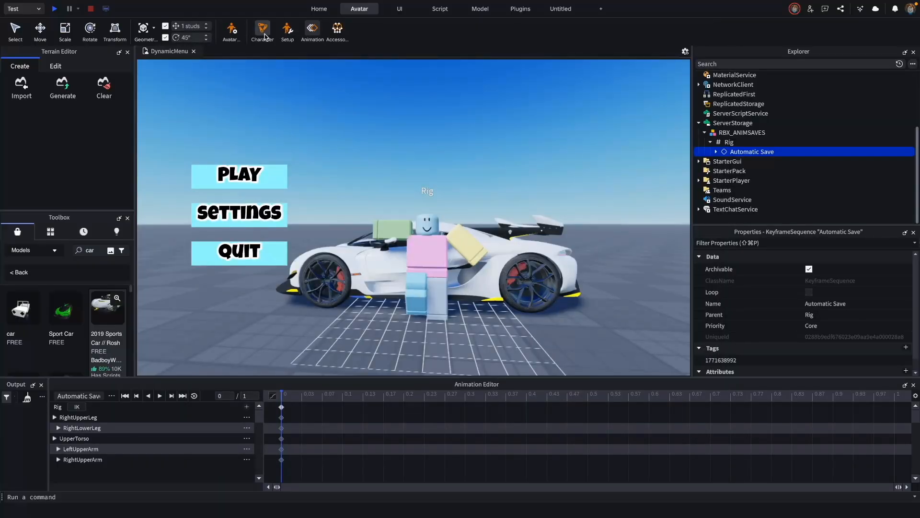
pyautogui.click(312, 29)
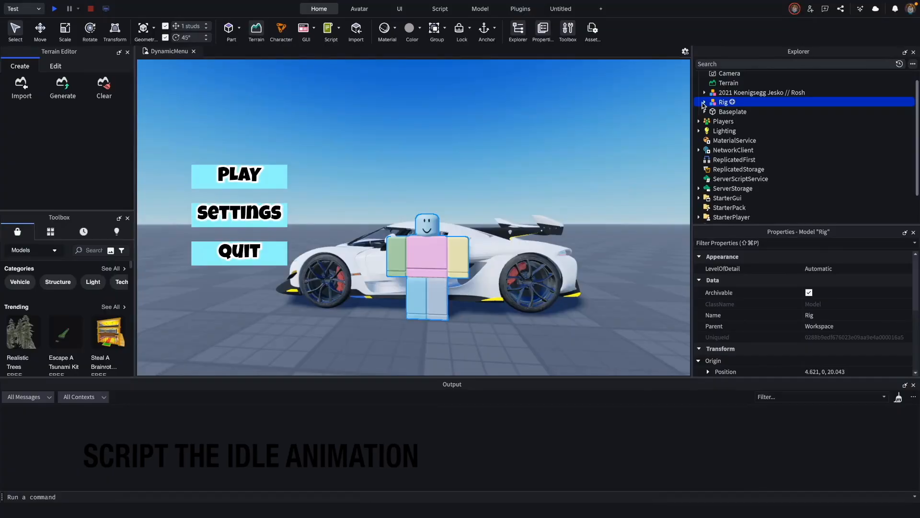
# Insert a new Script into the Rig model
pyautogui.click(704, 102)
pyautogui.click(733, 102)
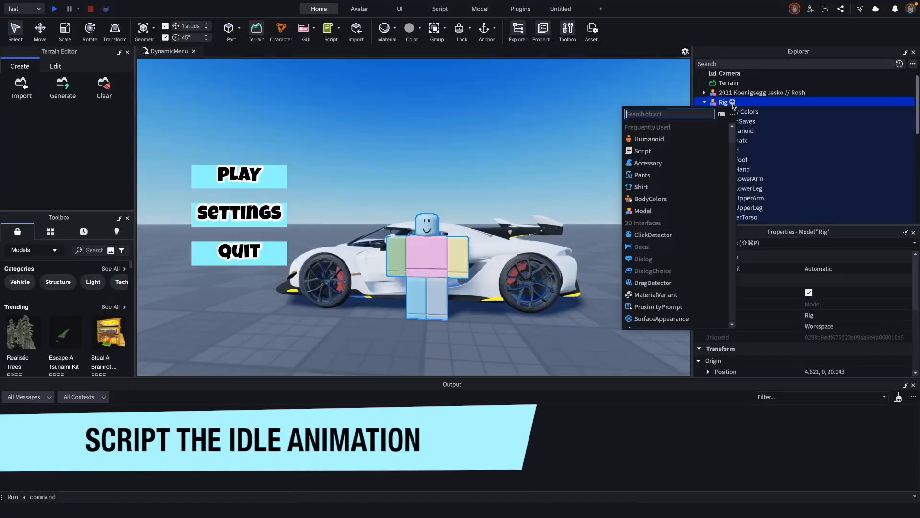
pyautogui.click(642, 150)
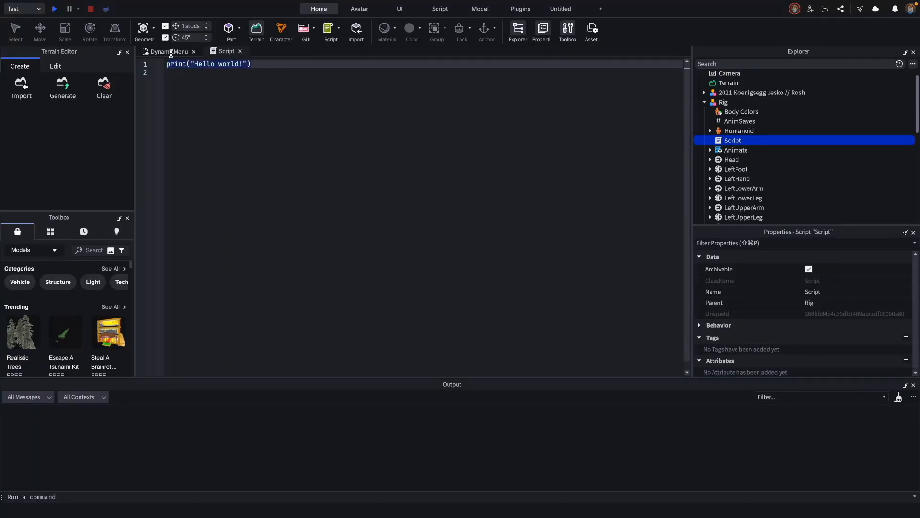
# Replace the Rig script's default code with the copied code that loads and plays a looped idle animation
pyautogui.press('BackSpace')
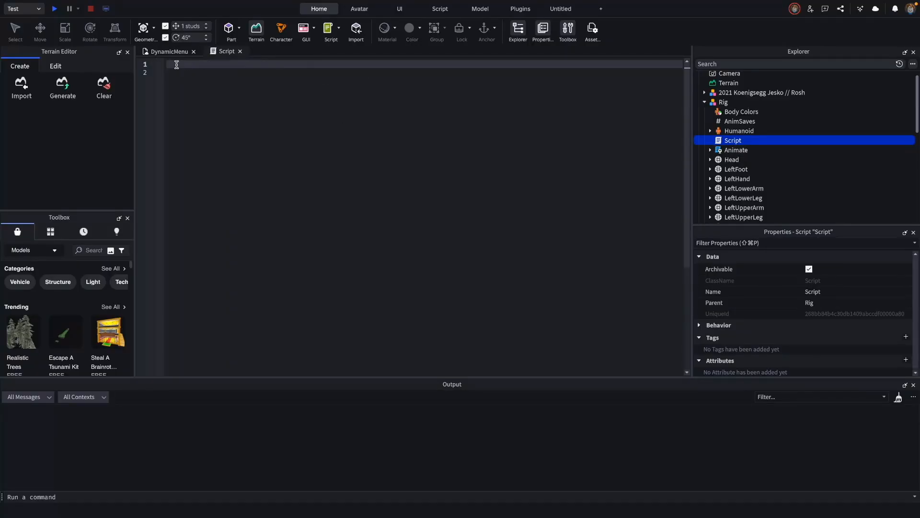
pyautogui.rightClick(176, 65)
pyautogui.click(194, 122)
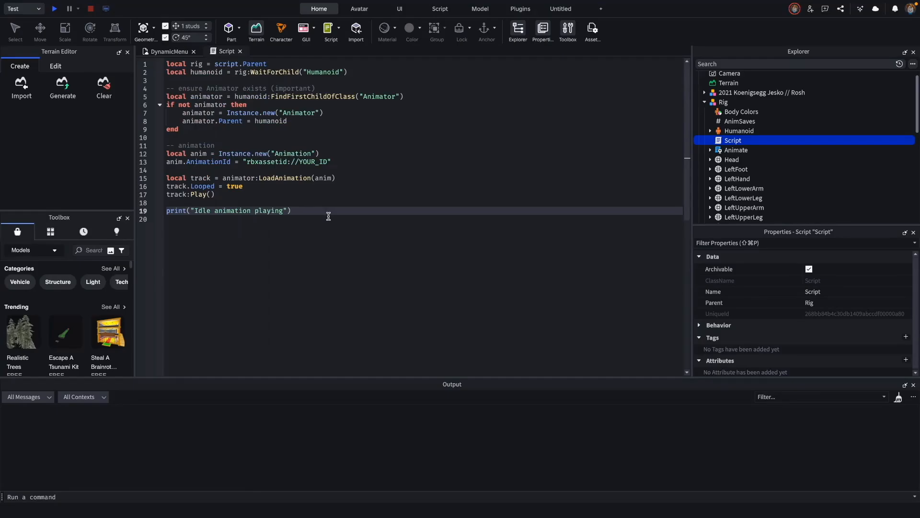
pyautogui.doubleClick(313, 162)
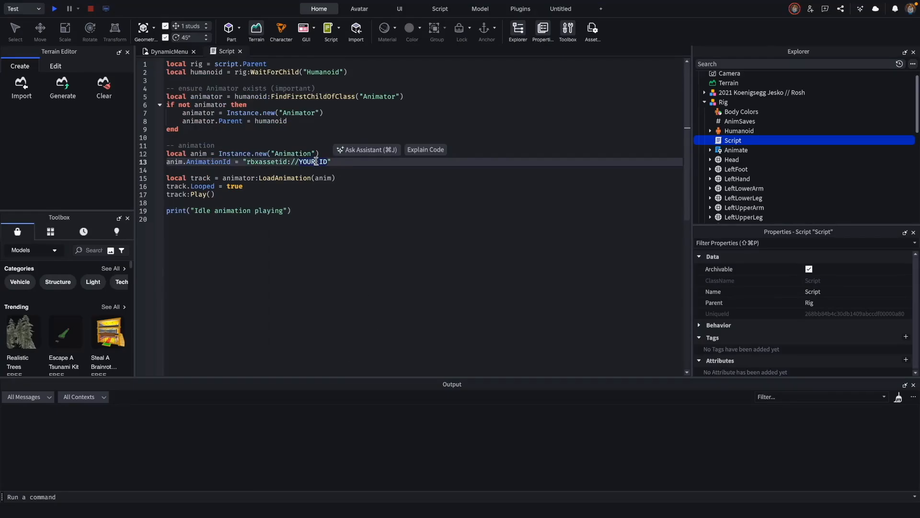
pyautogui.press('super+v')
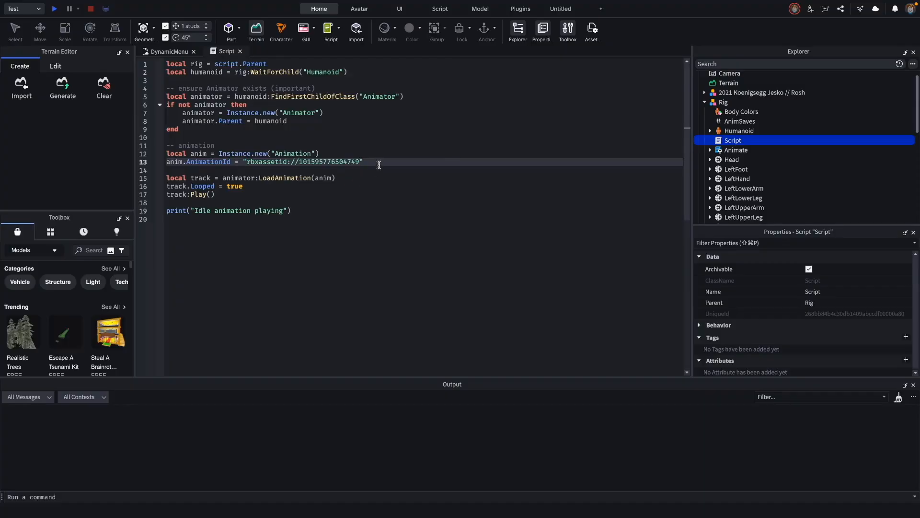
pyautogui.press('super+Down')
pyautogui.press('super+s')
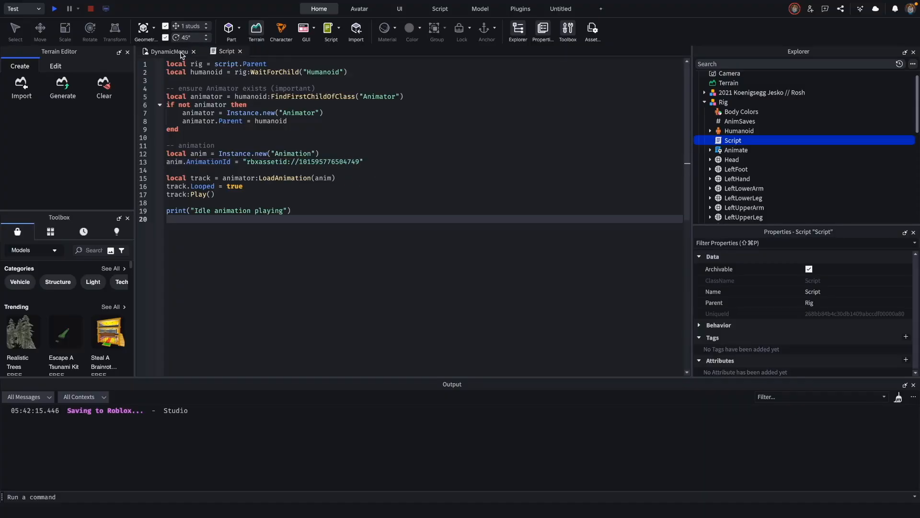
# Playtest the place, walk the character to the car to check the rig's idle pose, and stop the test
pyautogui.click(169, 51)
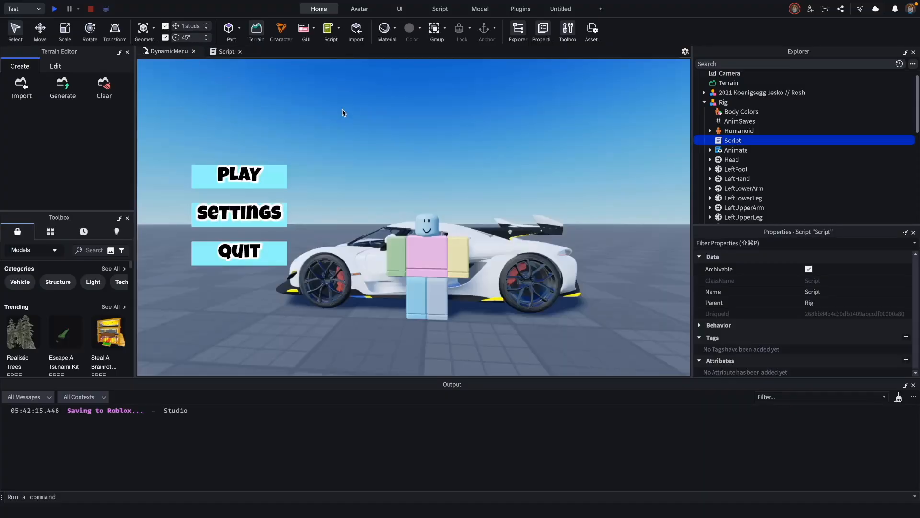
pyautogui.click(55, 8)
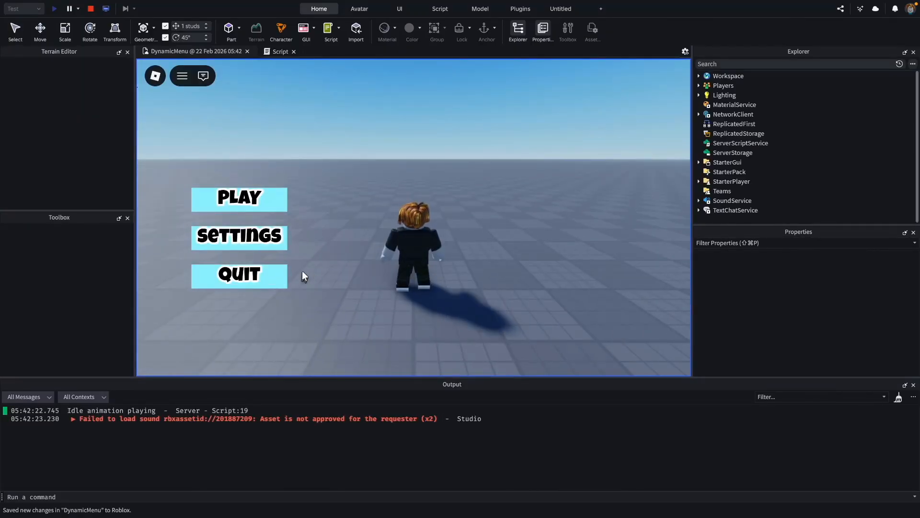
pyautogui.moveTo(357, 296); pyautogui.dragTo(367, 297, button='right')
pyautogui.press('w')
pyautogui.press('s')
pyautogui.press('w')
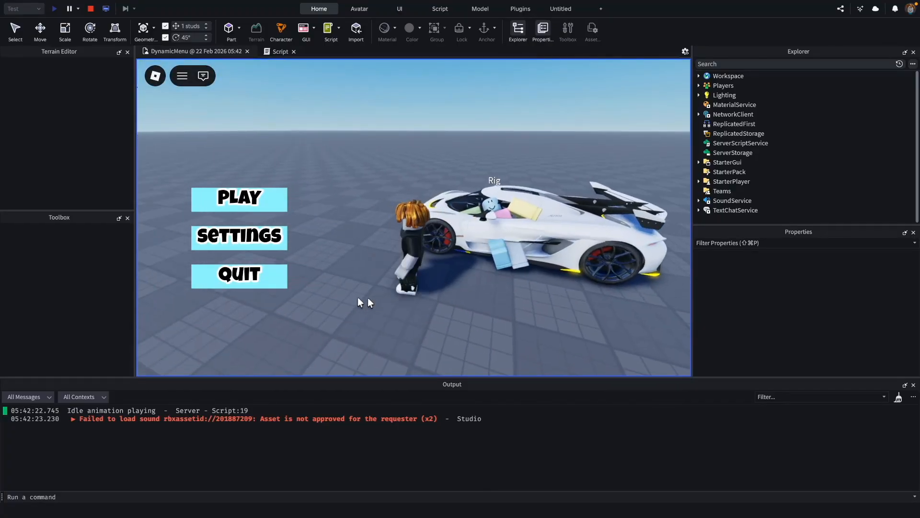
pyautogui.click(91, 9)
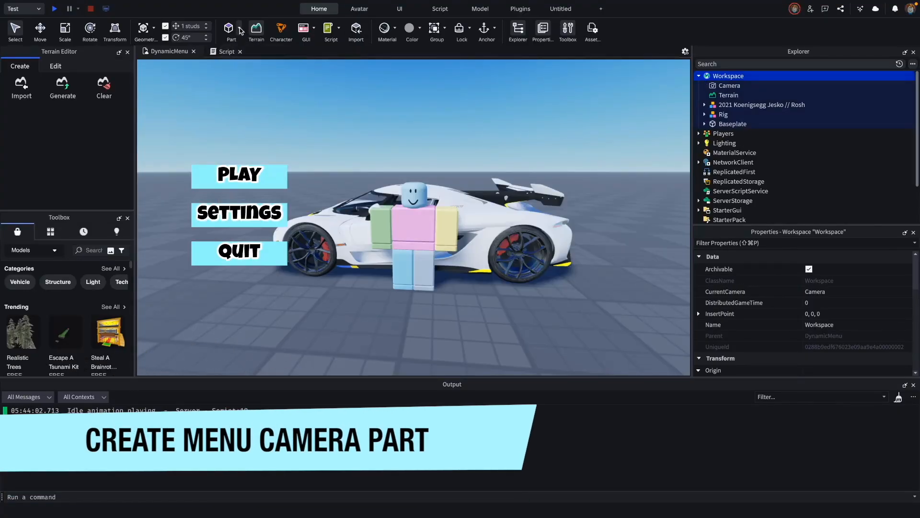
# Insert a block part, name it MenuCameraPart, and show its orientation indicator
pyautogui.click(240, 30)
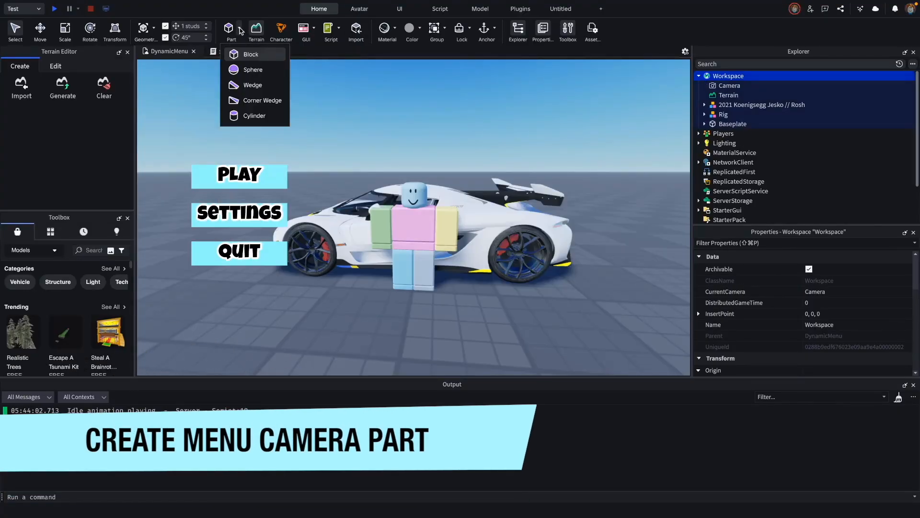
pyautogui.click(256, 58)
pyautogui.press('F2')
pyautogui.write('MenuCameraPart')
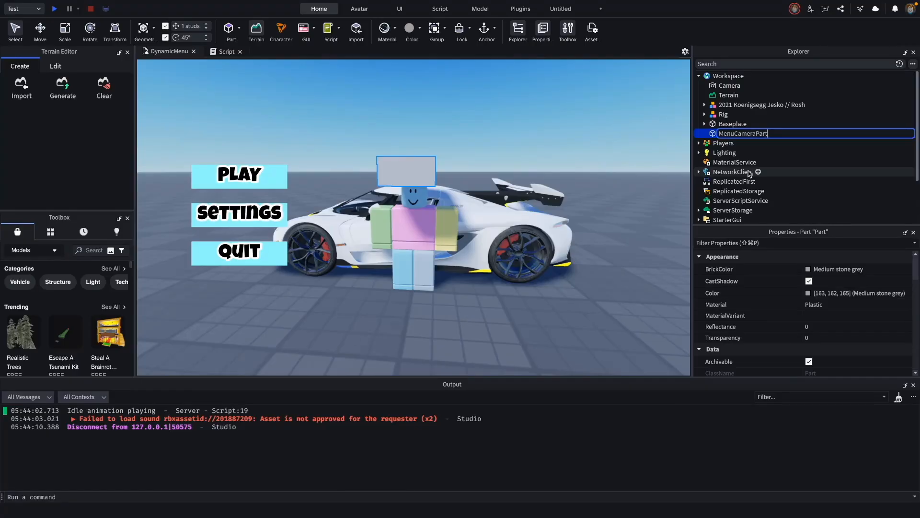
pyautogui.press('Return')
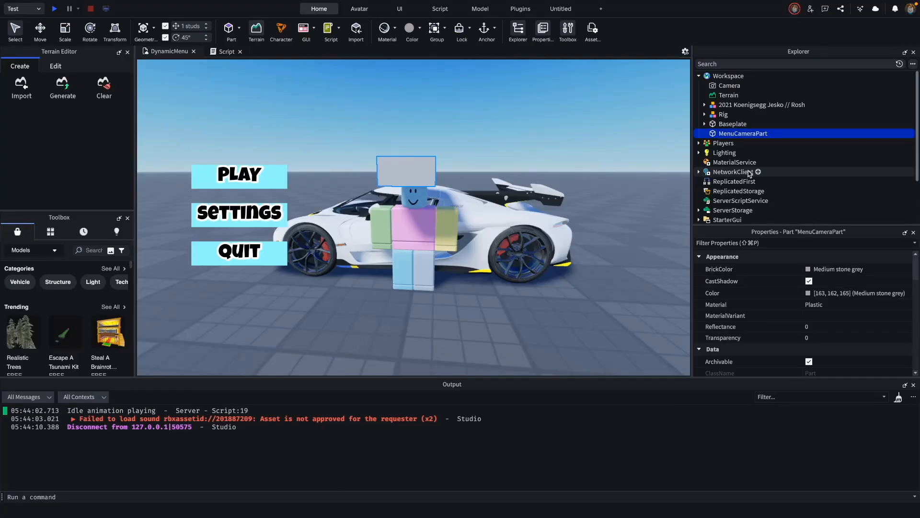
pyautogui.rightClick(422, 170)
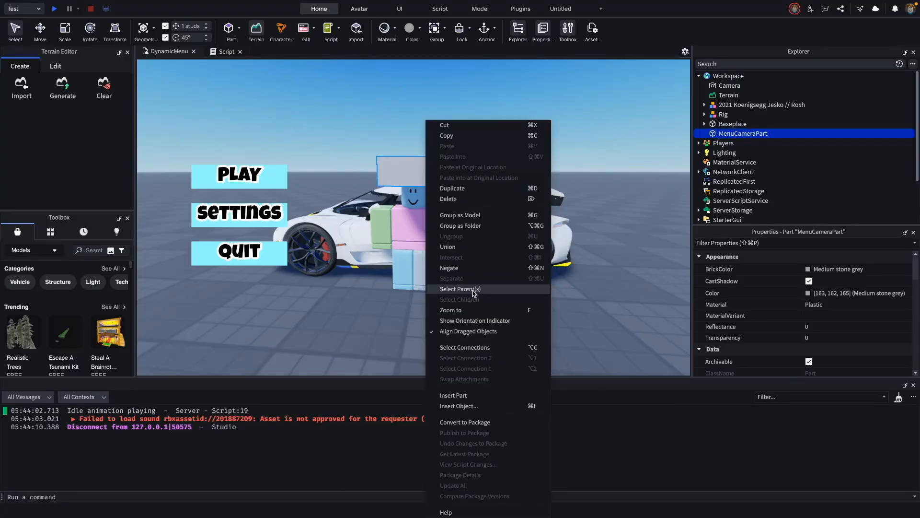
pyautogui.click(517, 321)
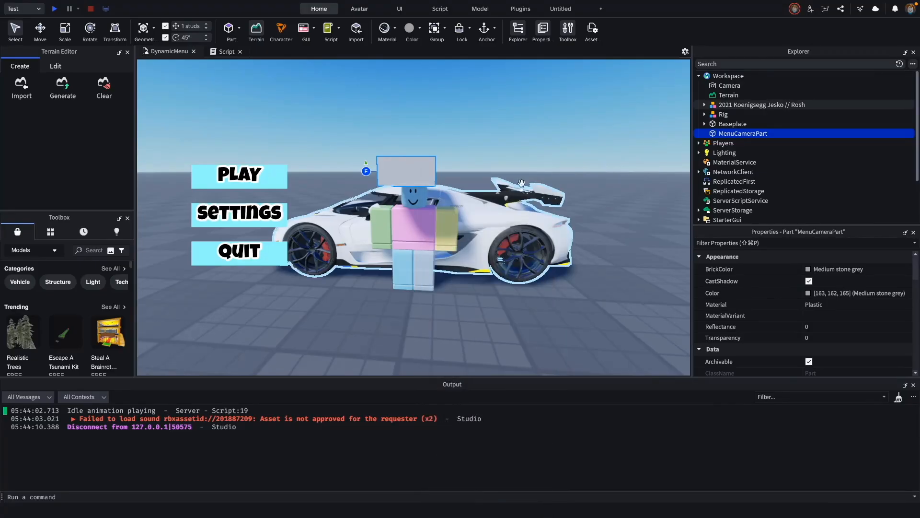
# Rotate MenuCameraPart about its vertical axis to orient its front toward the car and rig
pyautogui.moveTo(447, 230); pyautogui.dragTo(424, 238, button='right')
pyautogui.press('w')
pyautogui.press('s')
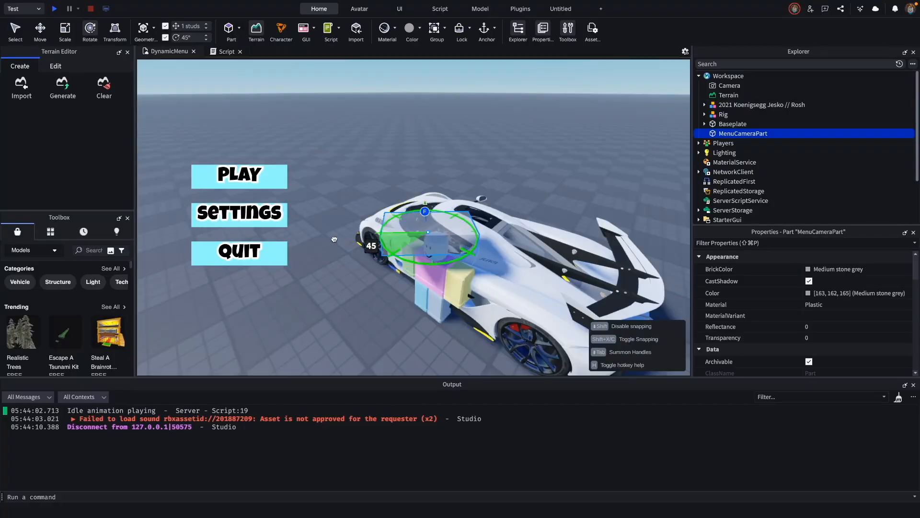
pyautogui.hotkey('ctrl', '4')
pyautogui.moveTo(535, 239); pyautogui.dragTo(535, 239, button='right')
pyautogui.press('d')
# Move MenuCameraPart out in front of the car's side, raise it above the ground, and adjust its rotation
pyautogui.hotkey('ctrl', '2')
pyautogui.moveTo(559, 266); pyautogui.dragTo(403, 261)
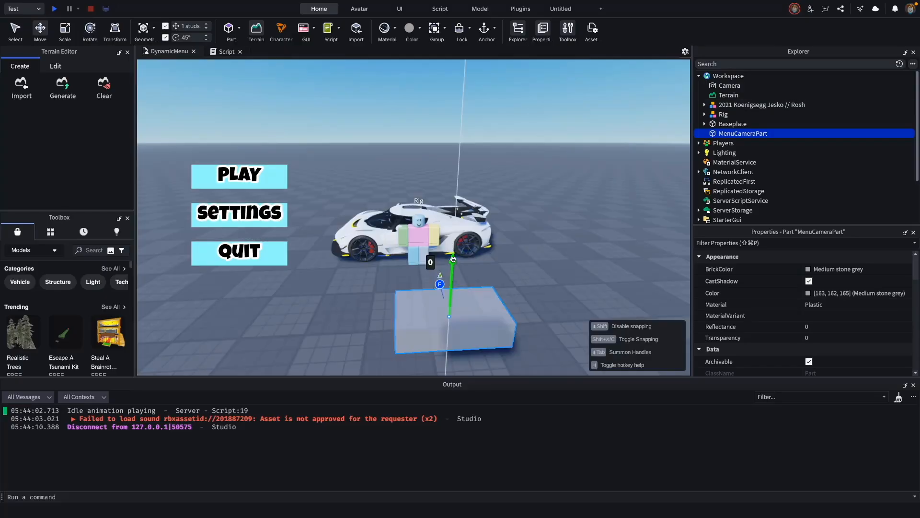
pyautogui.moveTo(450, 262); pyautogui.dragTo(453, 211)
pyautogui.press('a')
pyautogui.moveTo(453, 211); pyautogui.dragTo(454, 211, button='right')
pyautogui.click(90, 28)
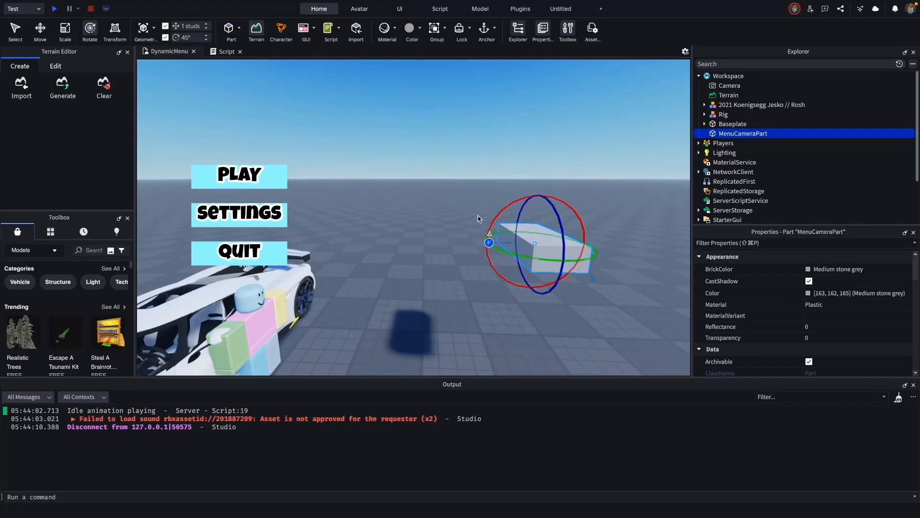
pyautogui.moveTo(490, 222); pyautogui.dragTo(490, 224)
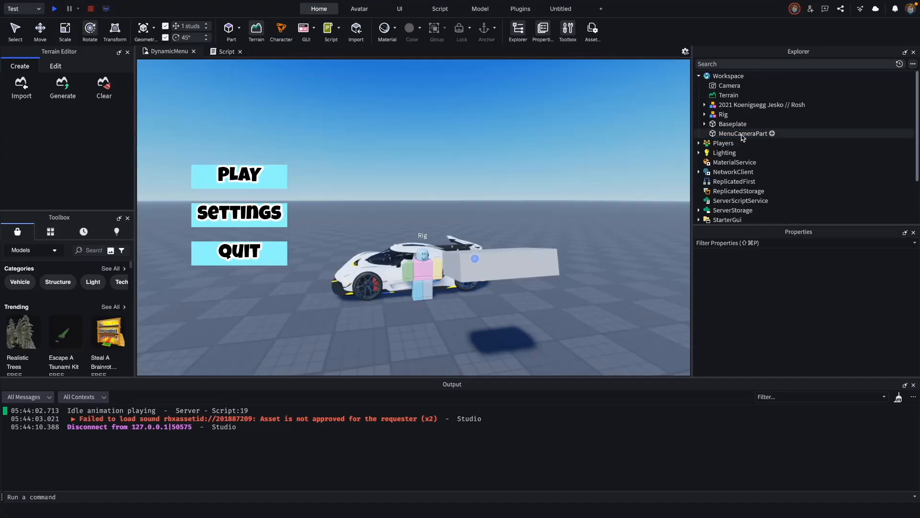
# Set MenuCameraPart's transparency to 1 and deselect it
pyautogui.click(744, 135)
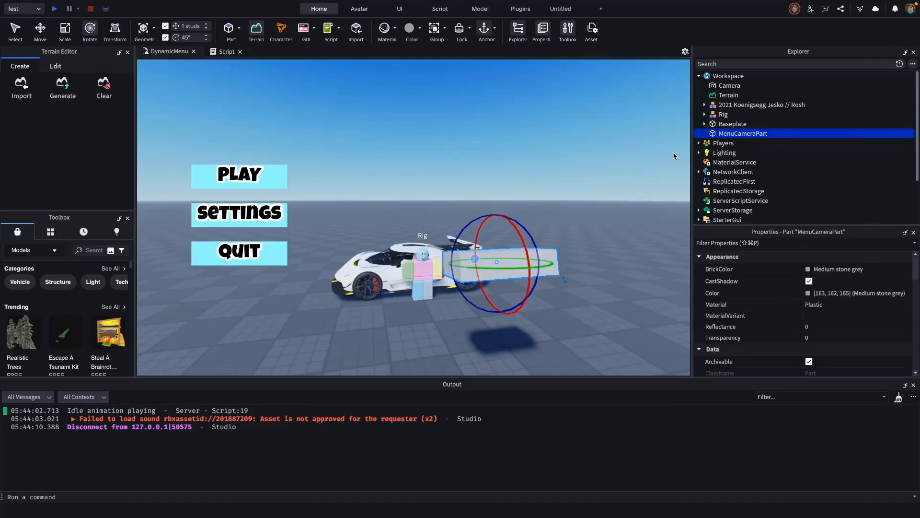
pyautogui.click(819, 338)
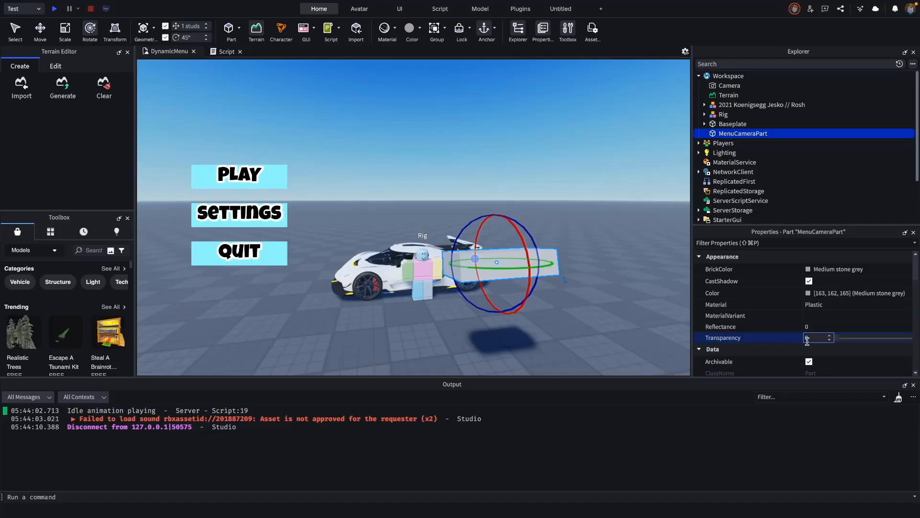
pyautogui.write('1')
pyautogui.press('Return')
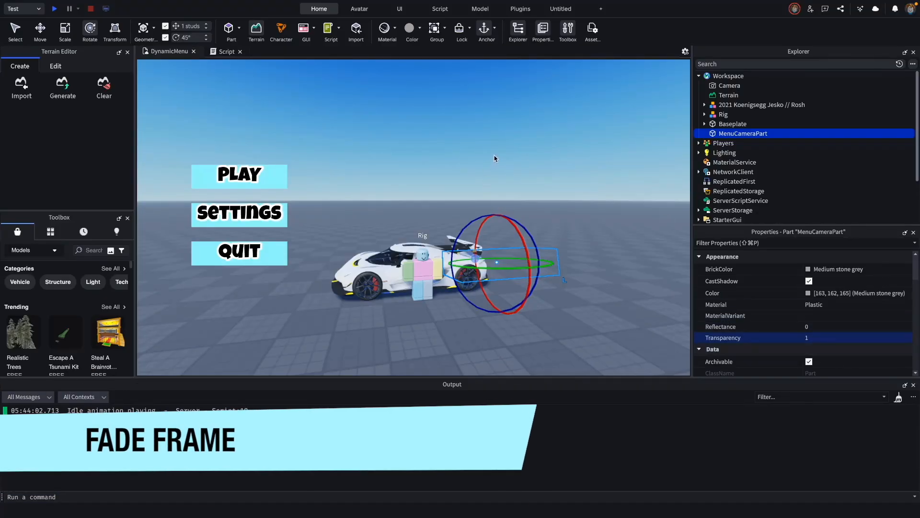
pyautogui.click(496, 159)
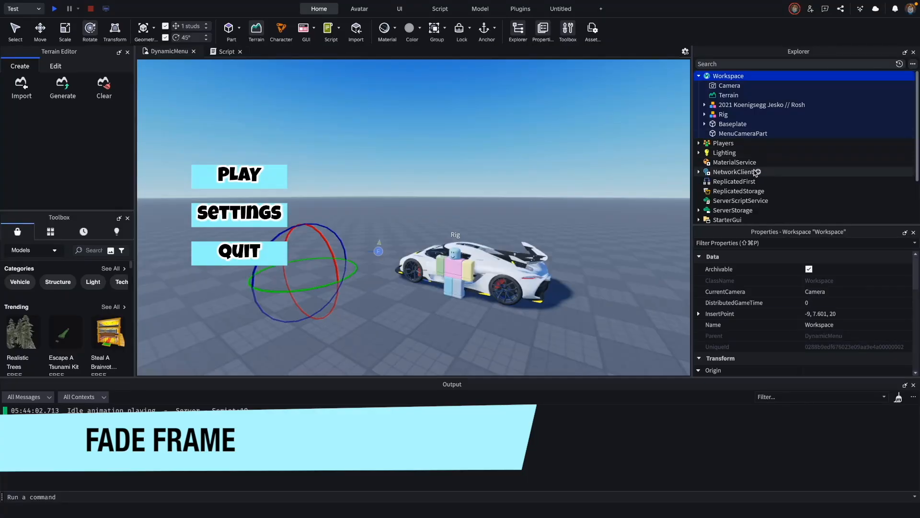
# Rename the frame holding the menu buttons in StarterGui's ScreenGui to MenuFrame
pyautogui.scroll(-2, 757, 172)
pyautogui.click(727, 202)
pyautogui.click(699, 202)
pyautogui.scroll(-2, 701, 197)
pyautogui.click(704, 175)
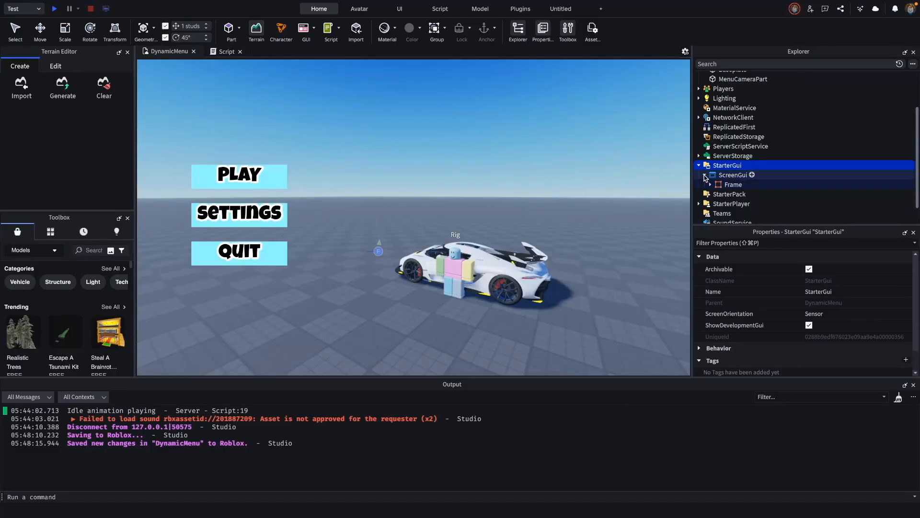
pyautogui.scroll(-1, 725, 175)
pyautogui.doubleClick(724, 162)
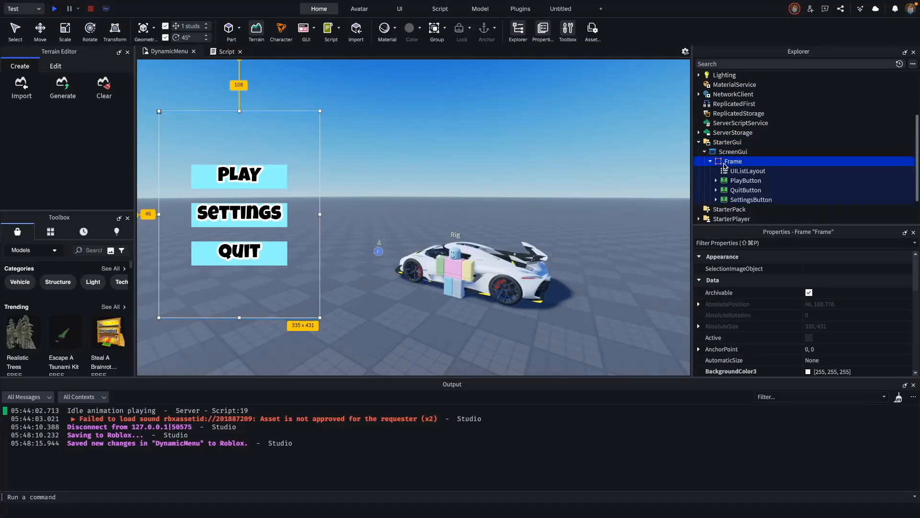
pyautogui.click(731, 162)
pyautogui.click(745, 163)
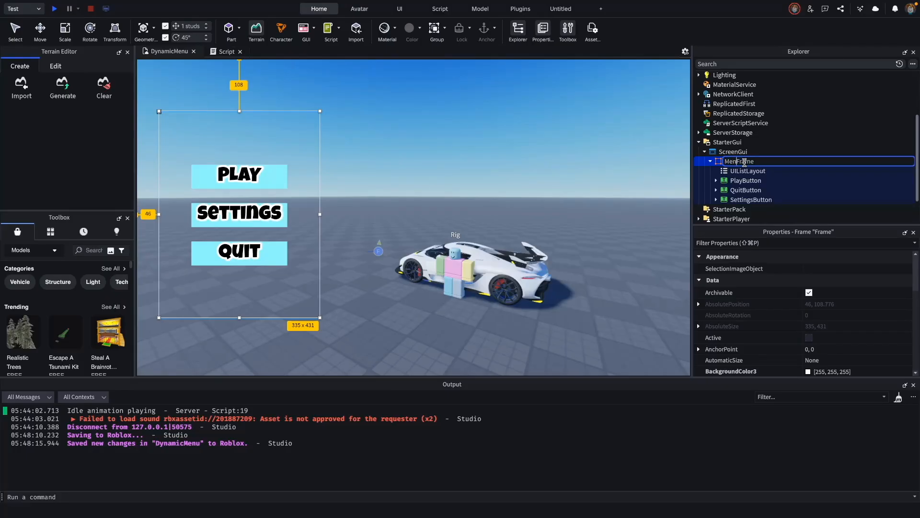
pyautogui.write('Menu')
pyautogui.press('Return')
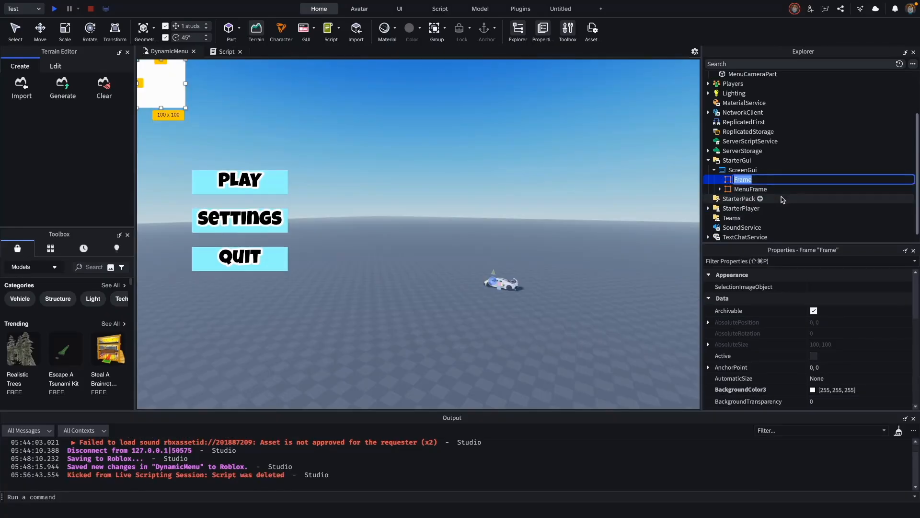
# Name the new ScreenGui frame FadeFrame and set its background color to black
pyautogui.press('Return')
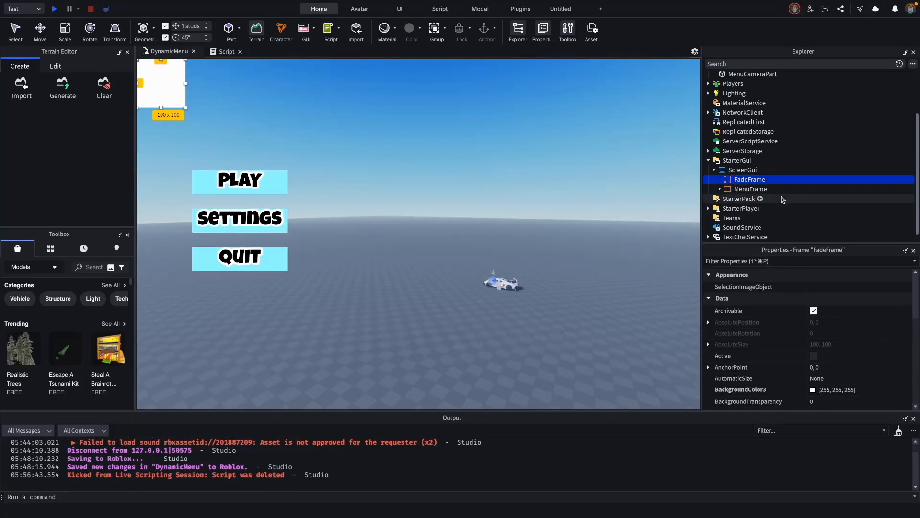
pyautogui.scroll(-1, 782, 320)
pyautogui.scroll(-1, 783, 320)
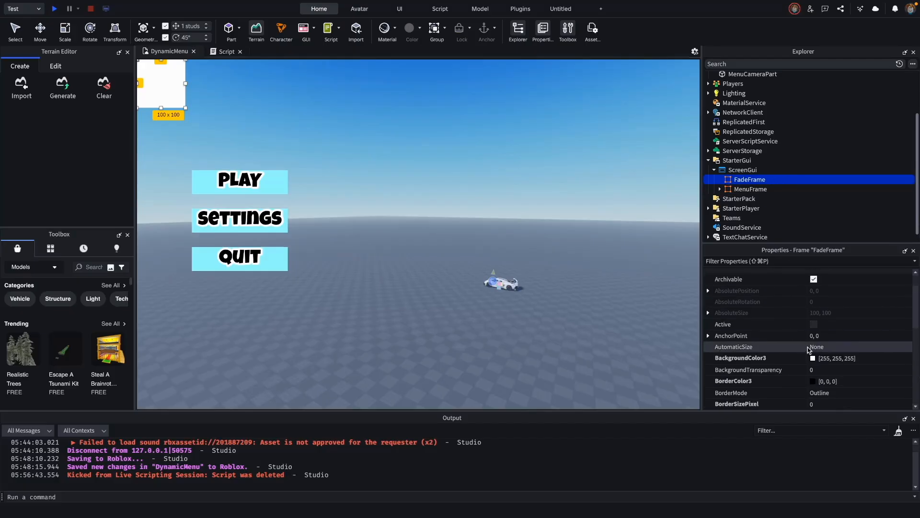
pyautogui.click(814, 359)
pyautogui.moveTo(757, 305); pyautogui.dragTo(850, 315)
pyautogui.click(784, 348)
# Set FadeFrame's size to an offset of 1920 in X and 1080 in Y
pyautogui.scroll(-7, 811, 364)
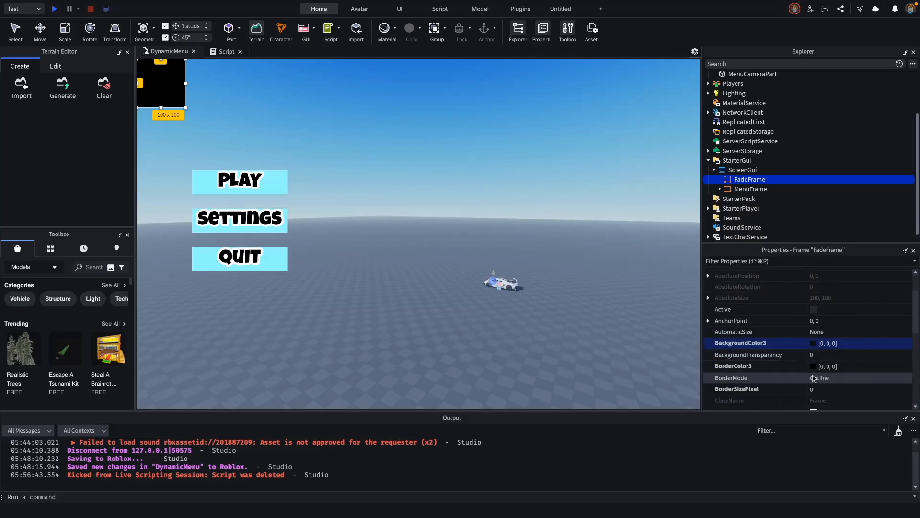
pyautogui.scroll(-1, 814, 378)
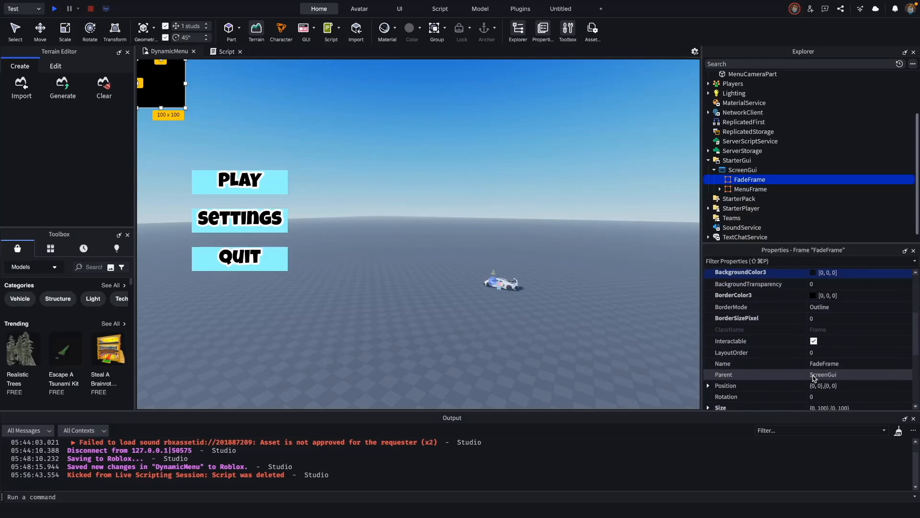
pyautogui.scroll(-6, 815, 369)
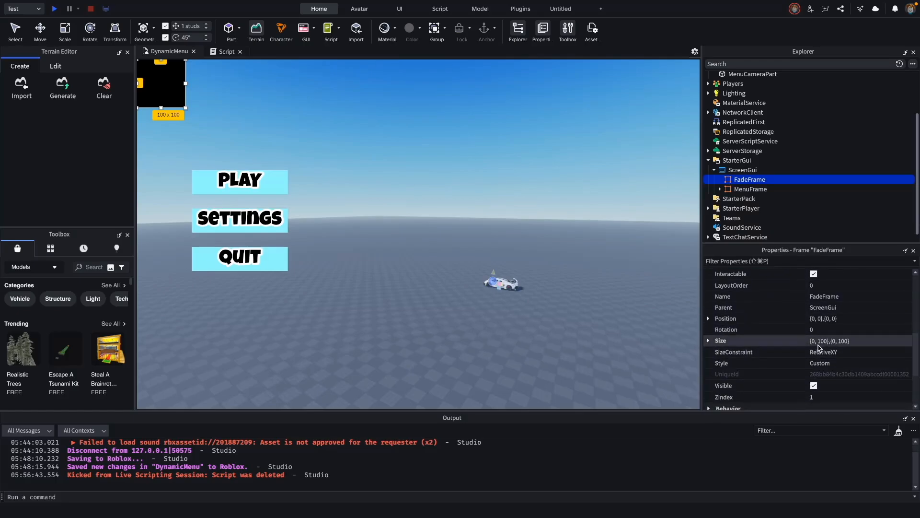
pyautogui.click(708, 341)
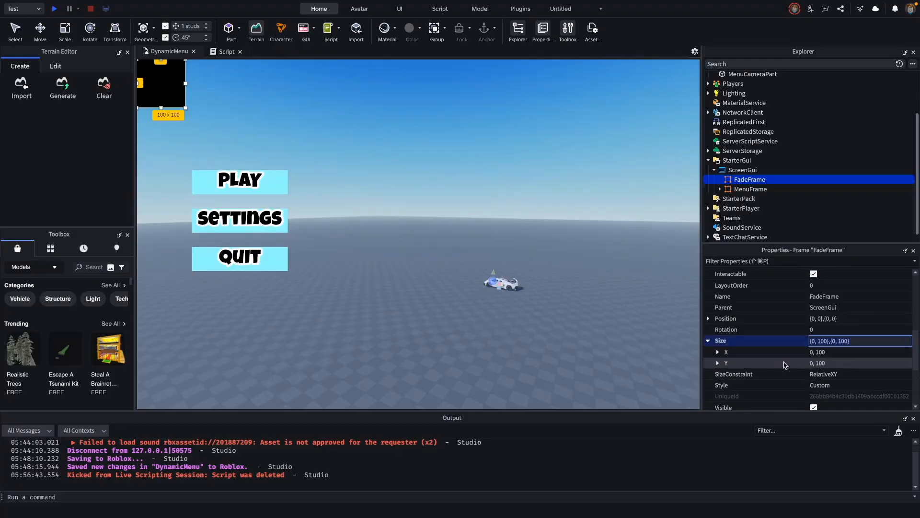
pyautogui.click(819, 353)
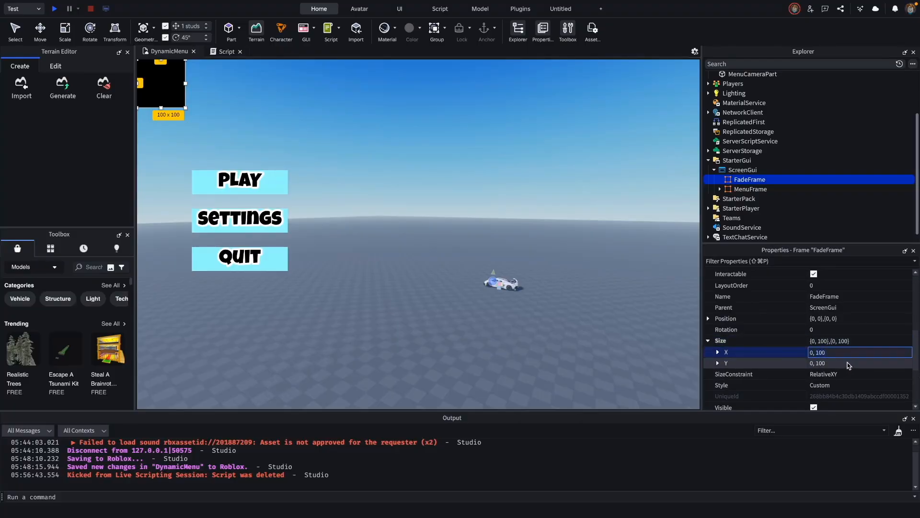
pyautogui.press('Return')
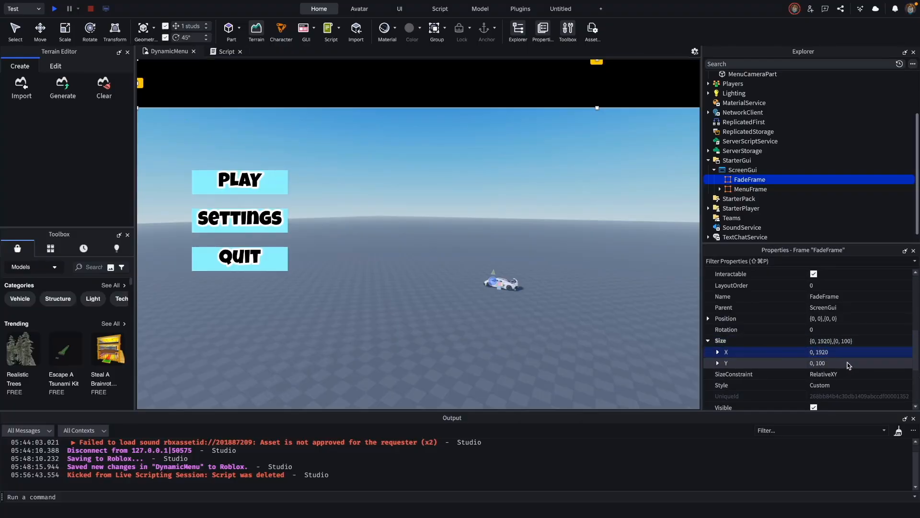
pyautogui.click(821, 362)
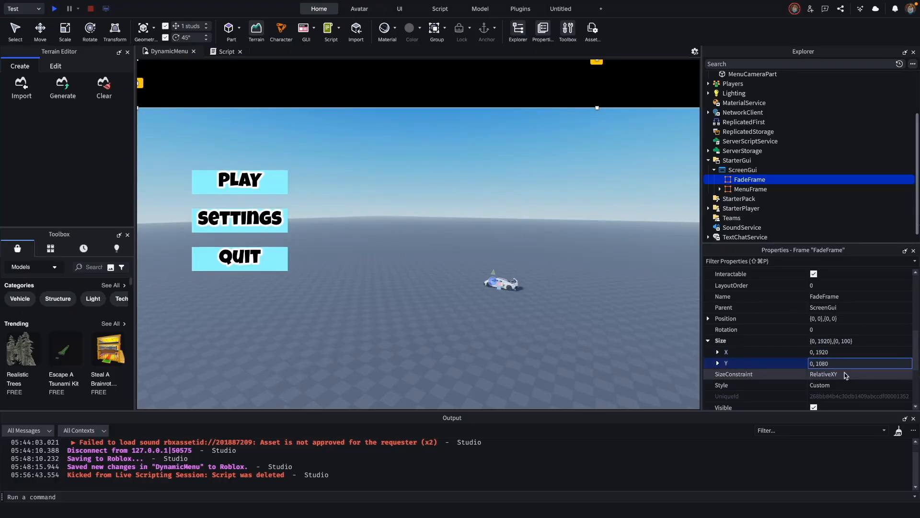
pyautogui.press('Return')
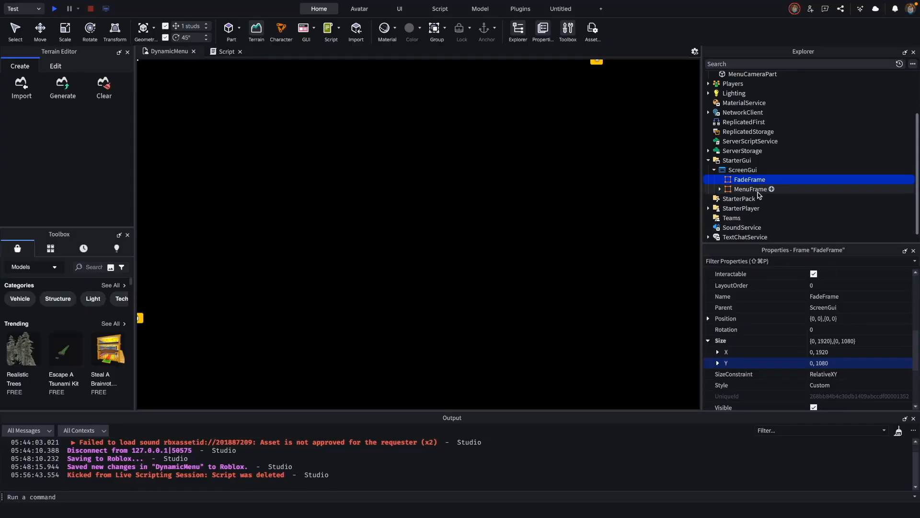
# Add a LocalScript to the ScreenGui and clear its default code
pyautogui.click(749, 171)
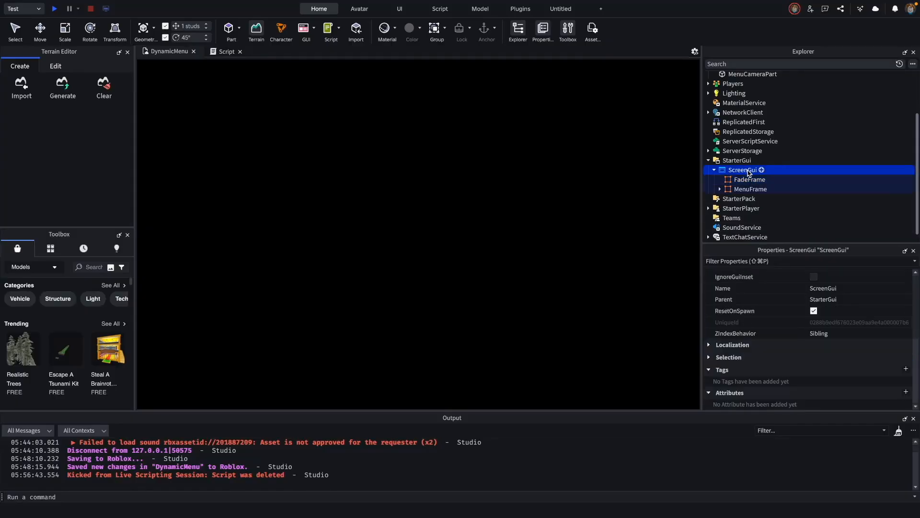
pyautogui.click(761, 170)
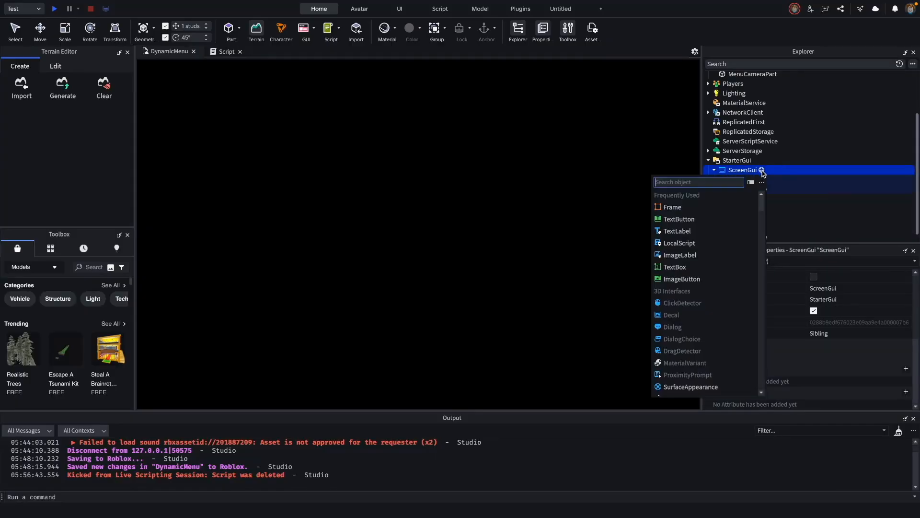
pyautogui.write('local')
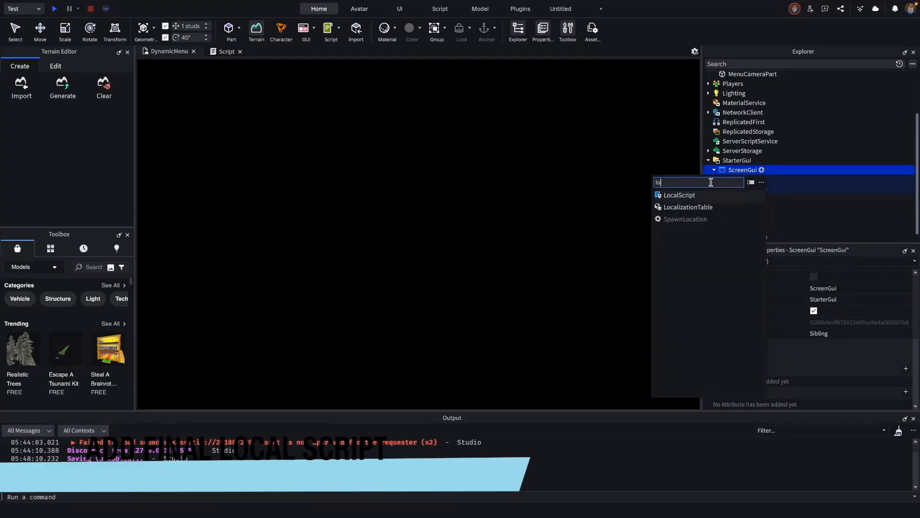
pyautogui.click(700, 198)
pyautogui.moveTo(167, 64); pyautogui.dragTo(197, 80)
pyautogui.press('BackSpace')
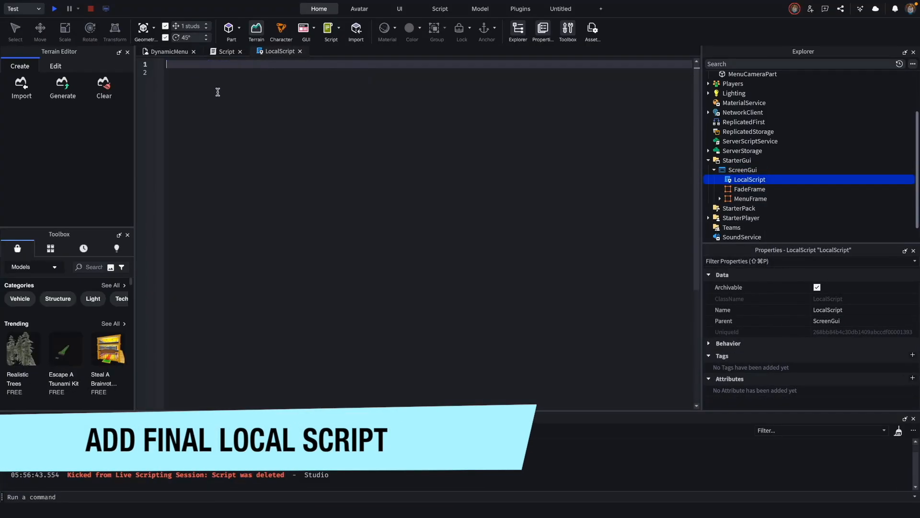
# Paste the copied menu code, covering services, button effects, menu camera and fade, into the empty LocalScript
pyautogui.rightClick(183, 73)
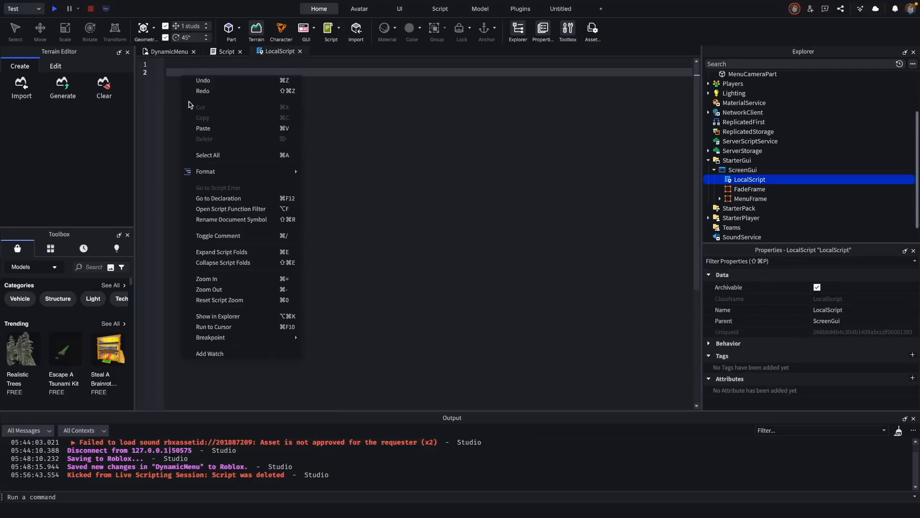
pyautogui.click(202, 128)
pyautogui.click(400, 207)
pyautogui.scroll(15, 475, 217)
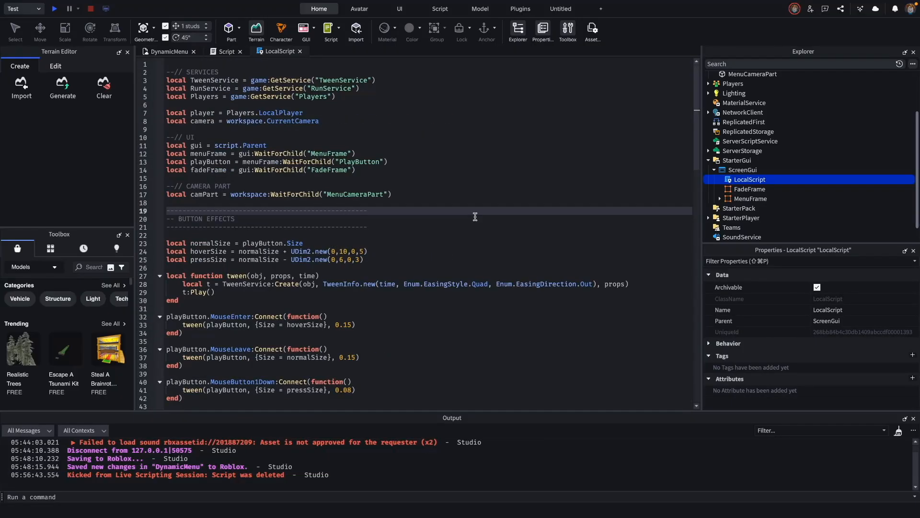
# Review the LocalScript's button effects, camera menu mode and fade-and-play sections through to the final playButton connection
pyautogui.scroll(-6, 475, 217)
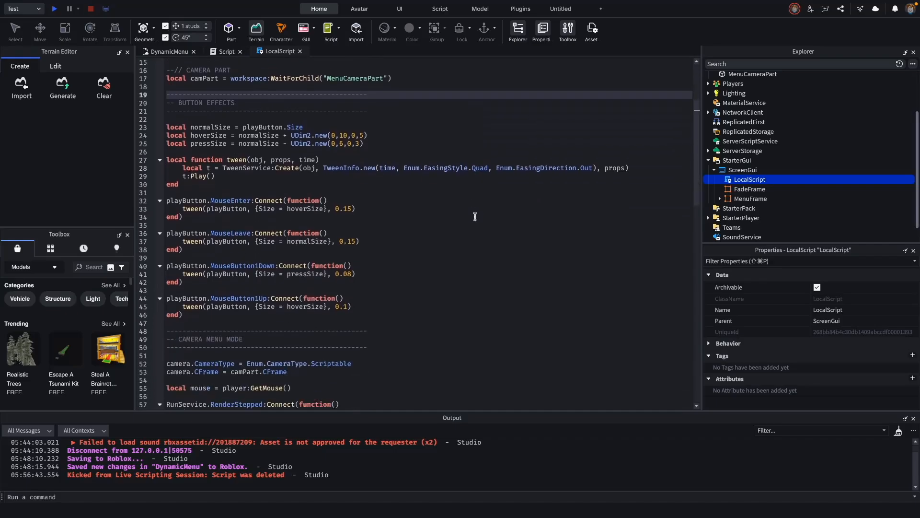
pyautogui.click(431, 301)
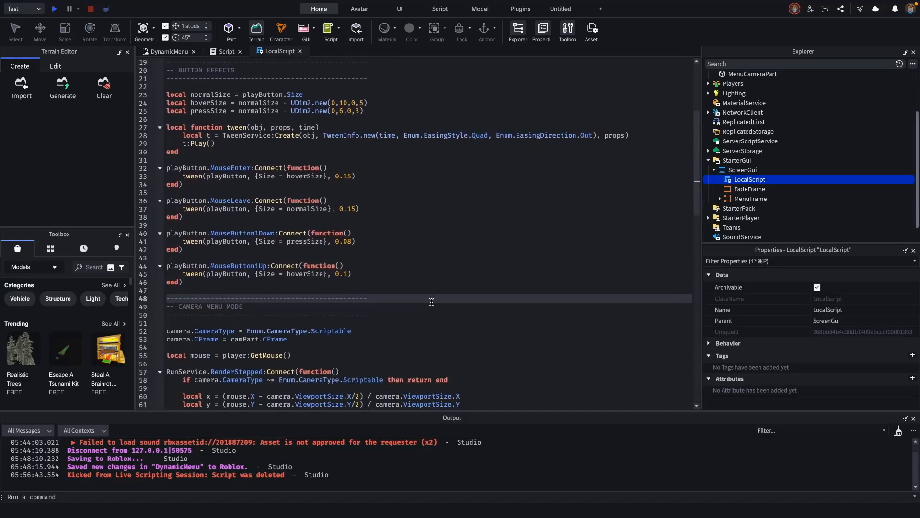
pyautogui.scroll(1, 431, 302)
pyautogui.scroll(-7, 432, 301)
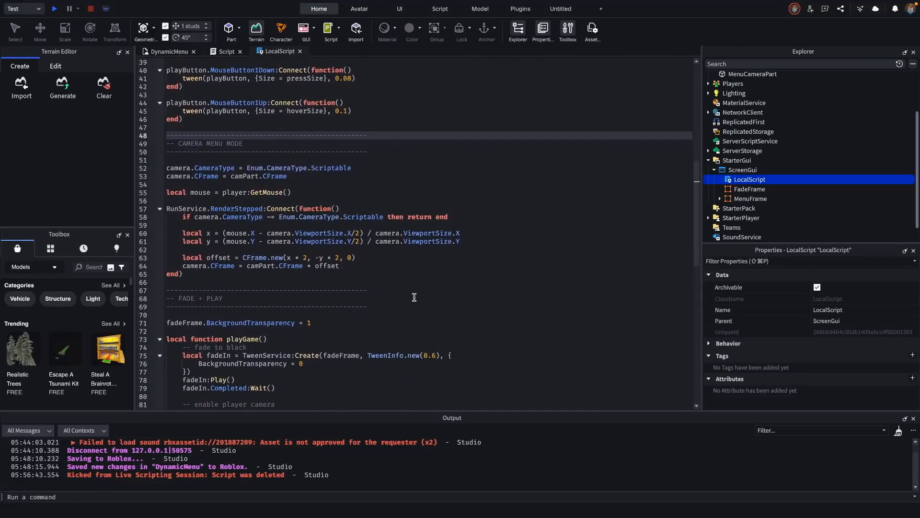
pyautogui.click(414, 298)
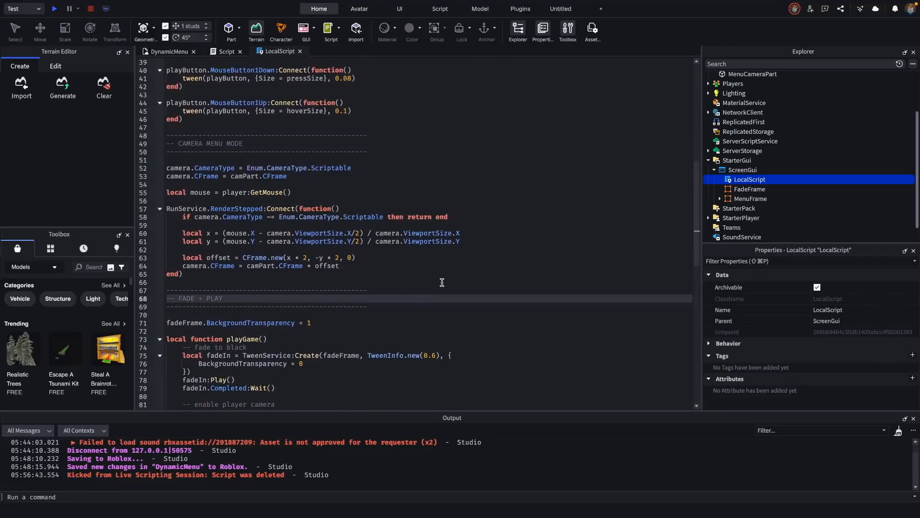
pyautogui.scroll(-6, 442, 283)
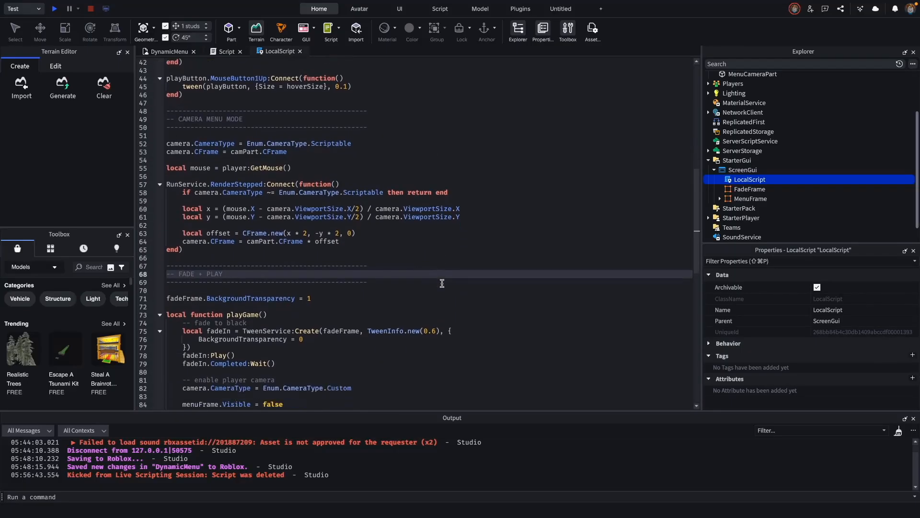
pyautogui.scroll(-2, 442, 282)
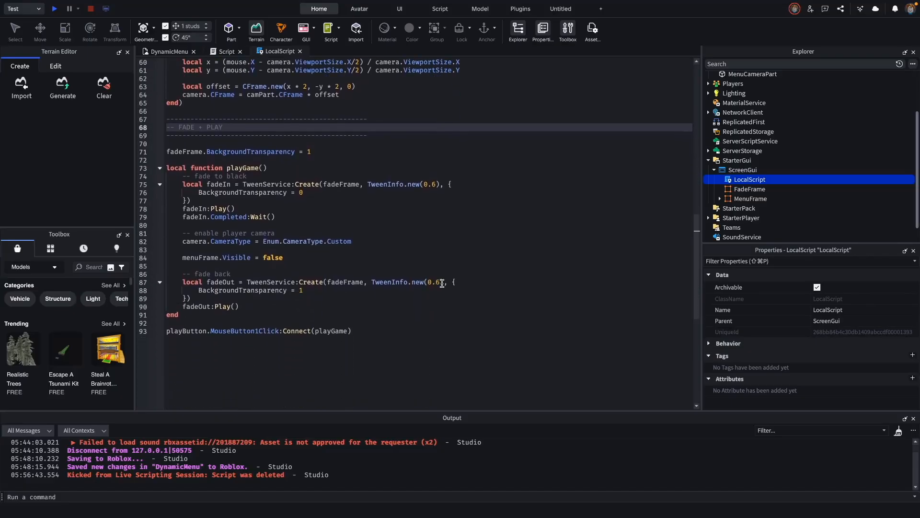
pyautogui.click(415, 360)
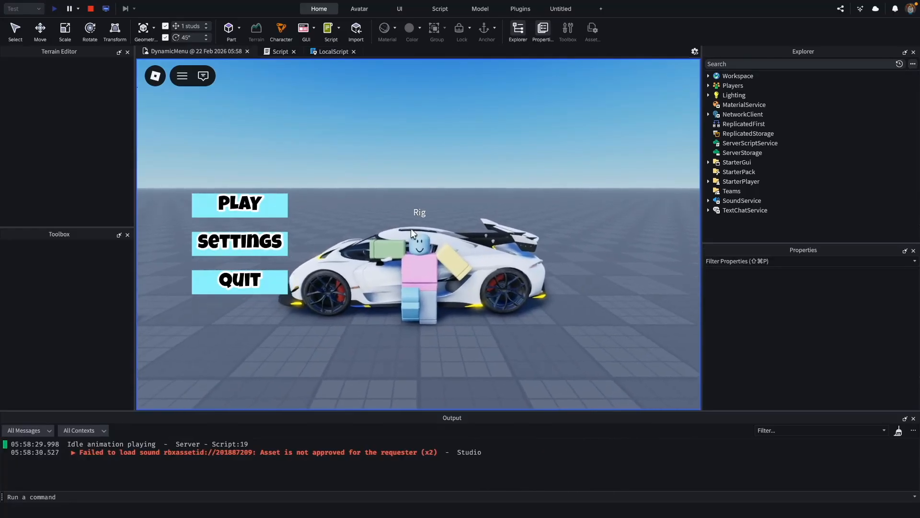
# Start the game with the menu's PLAY button in the running playtest and walk the character around near the car
pyautogui.click(282, 208)
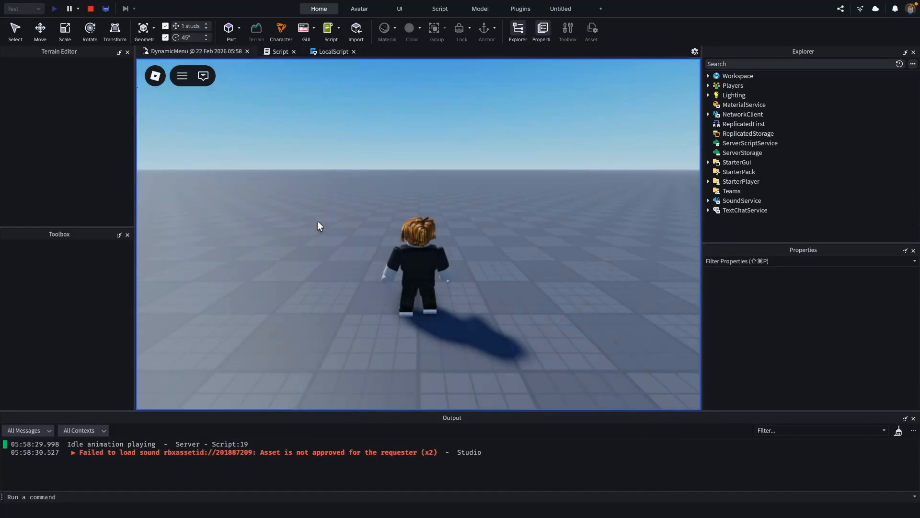
pyautogui.press('a')
pyautogui.press('d')
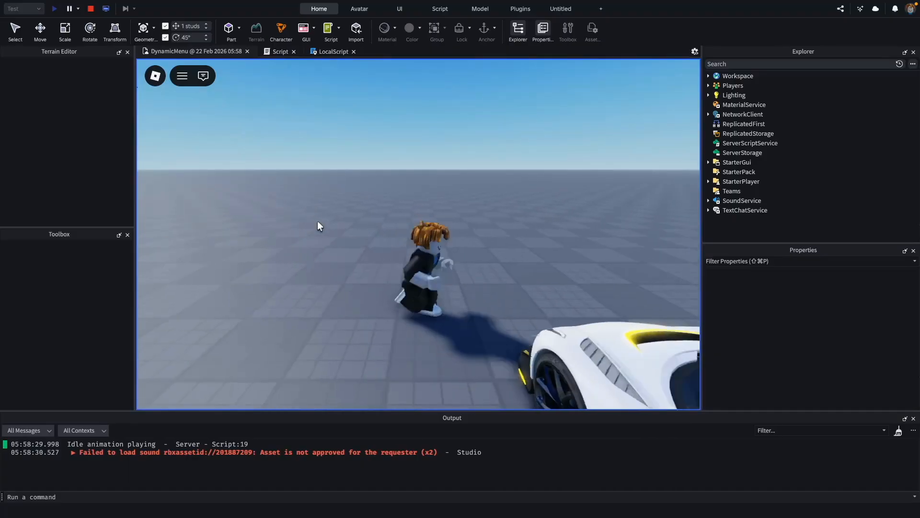
pyautogui.press('s')
pyautogui.moveTo(316, 192); pyautogui.dragTo(316, 191, button='right')
pyautogui.press('w')
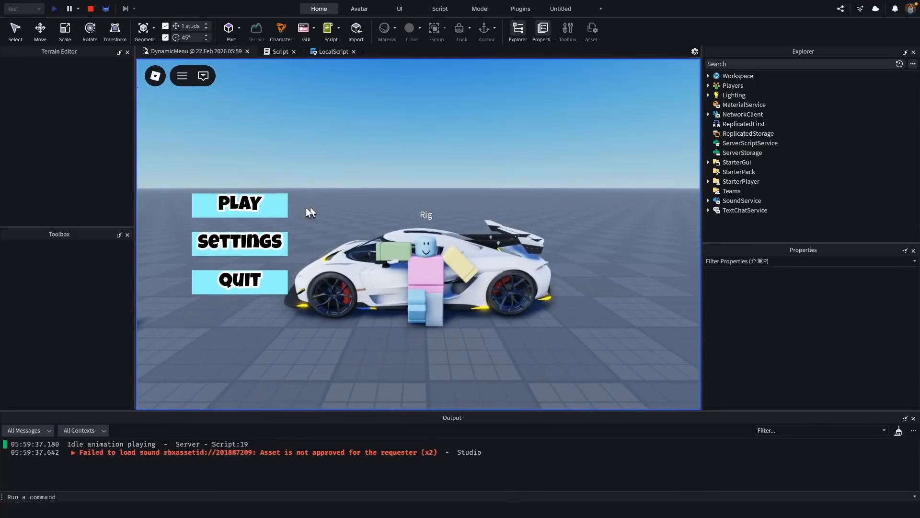
# Test the PLAY button again in a fresh playtest and move the character briefly
pyautogui.click(282, 214)
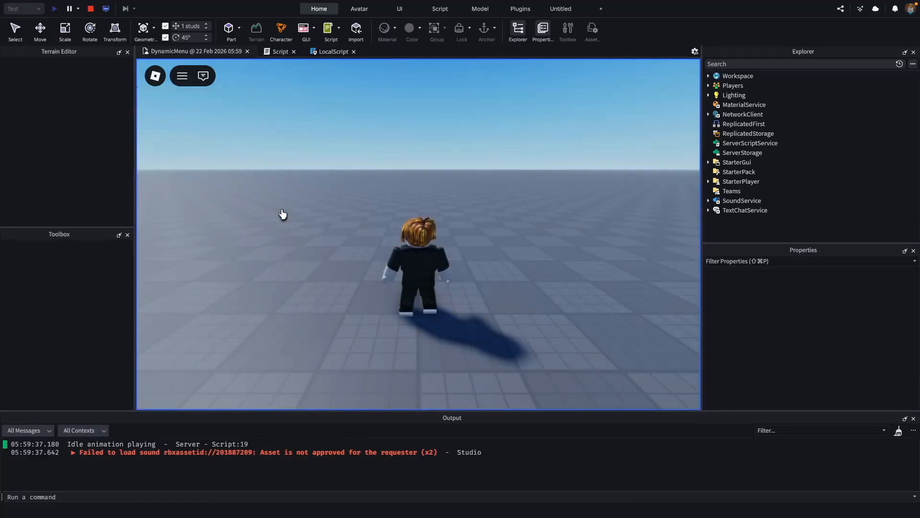
pyautogui.press('s')
pyautogui.press('d')
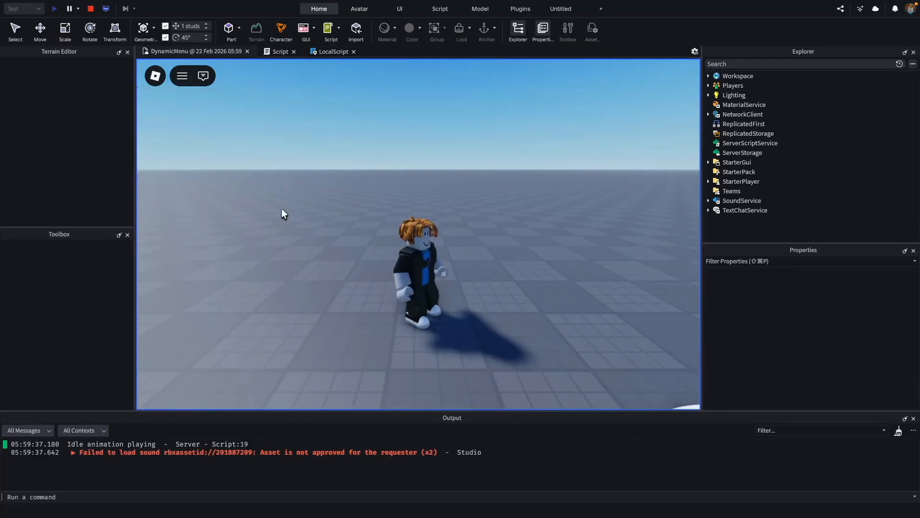